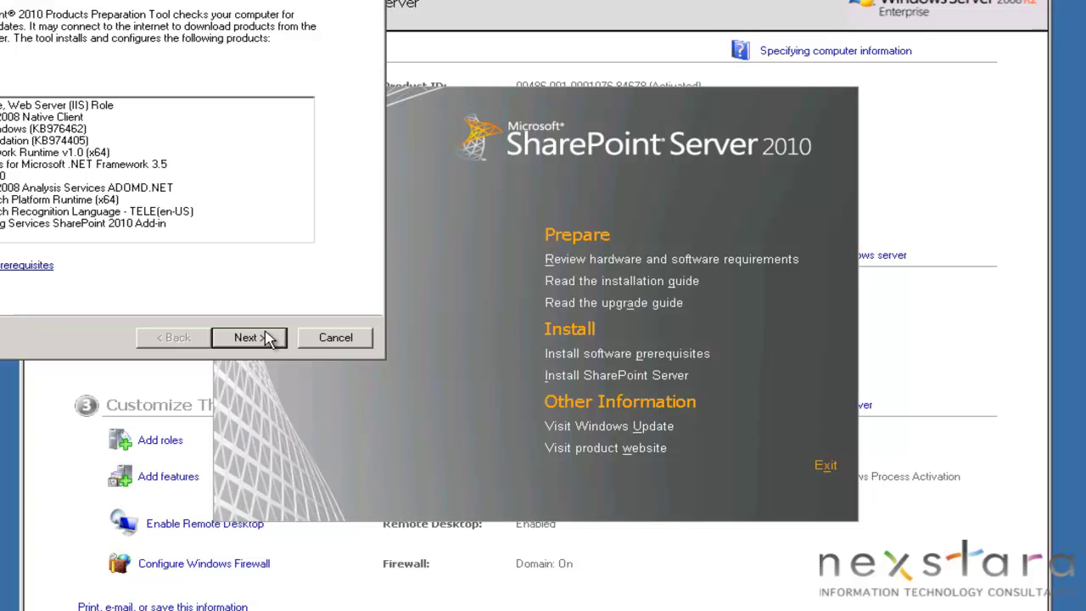
Step: Accept the prerequisite license, install all SharePoint prerequisites, restart, and close the finished installer
{"action": "left_click", "coordinate": [265, 338]}
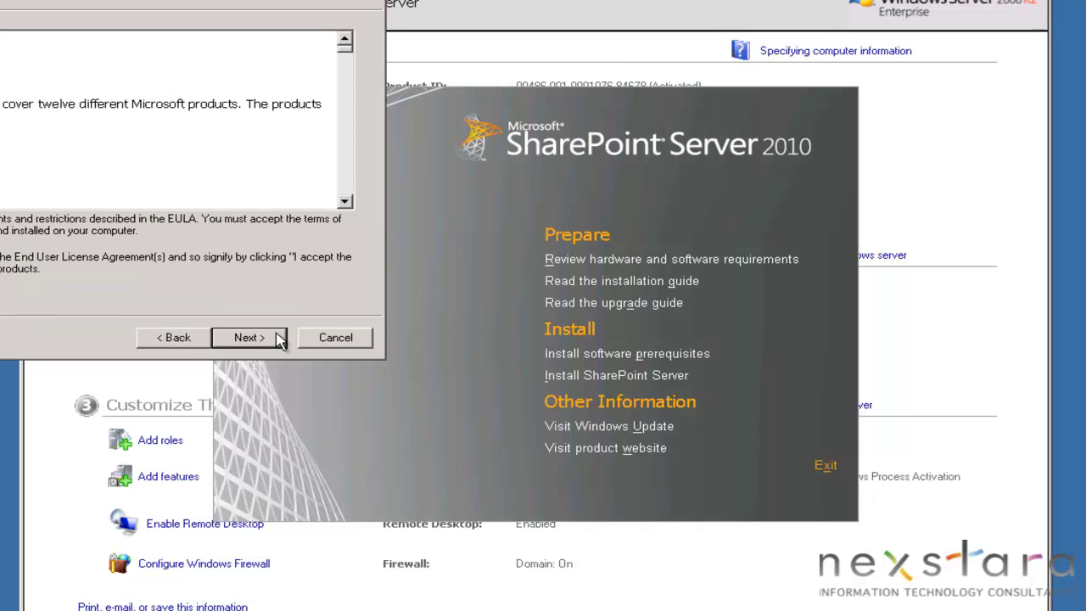
{"action": "left_click", "coordinate": [280, 338]}
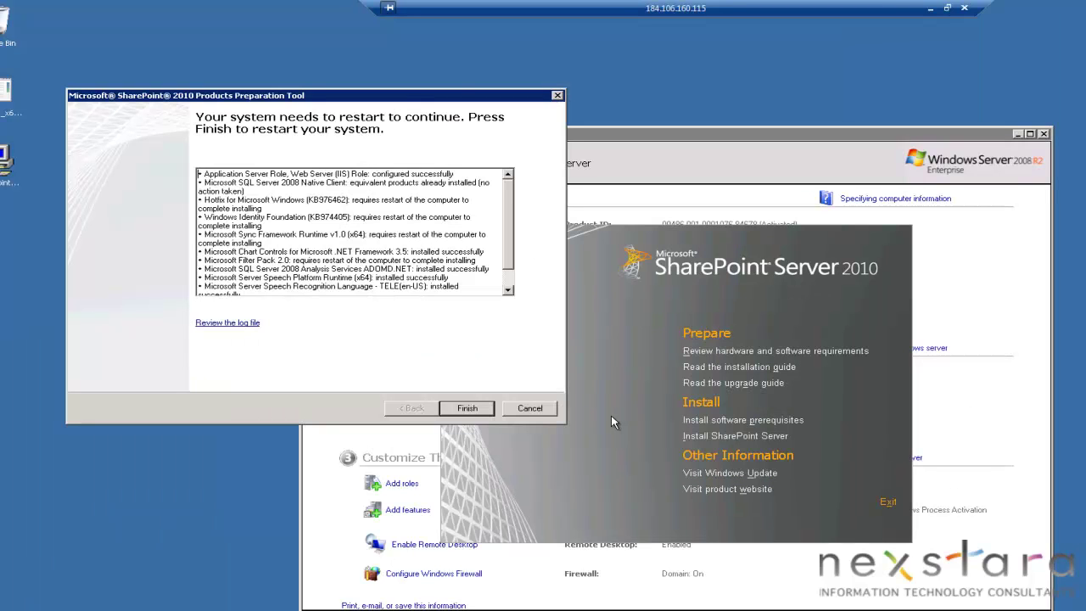
{"action": "left_click", "coordinate": [478, 410]}
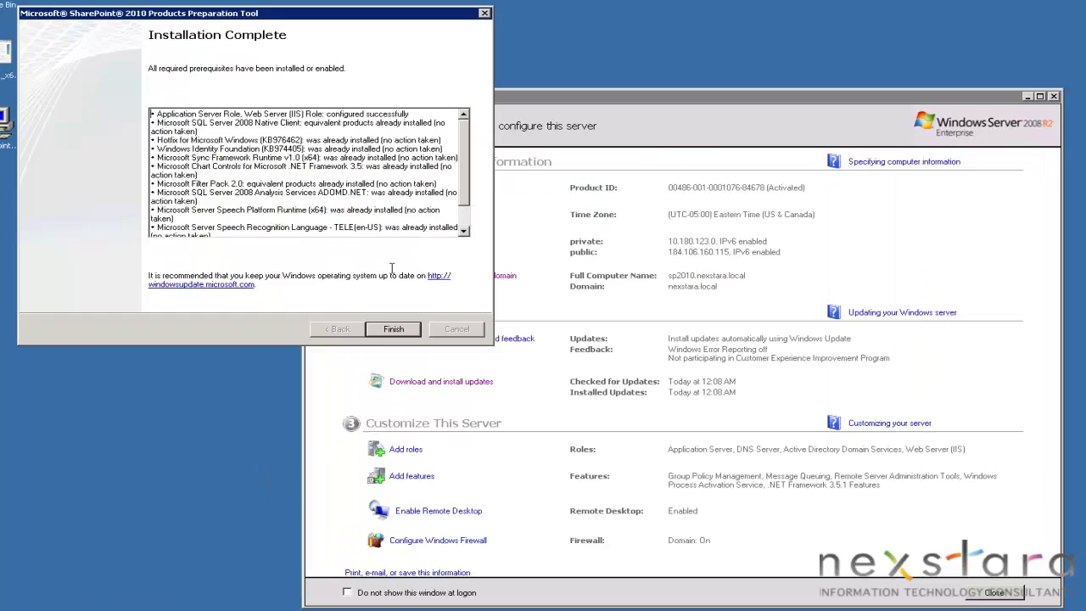
{"action": "left_click", "coordinate": [324, 278]}
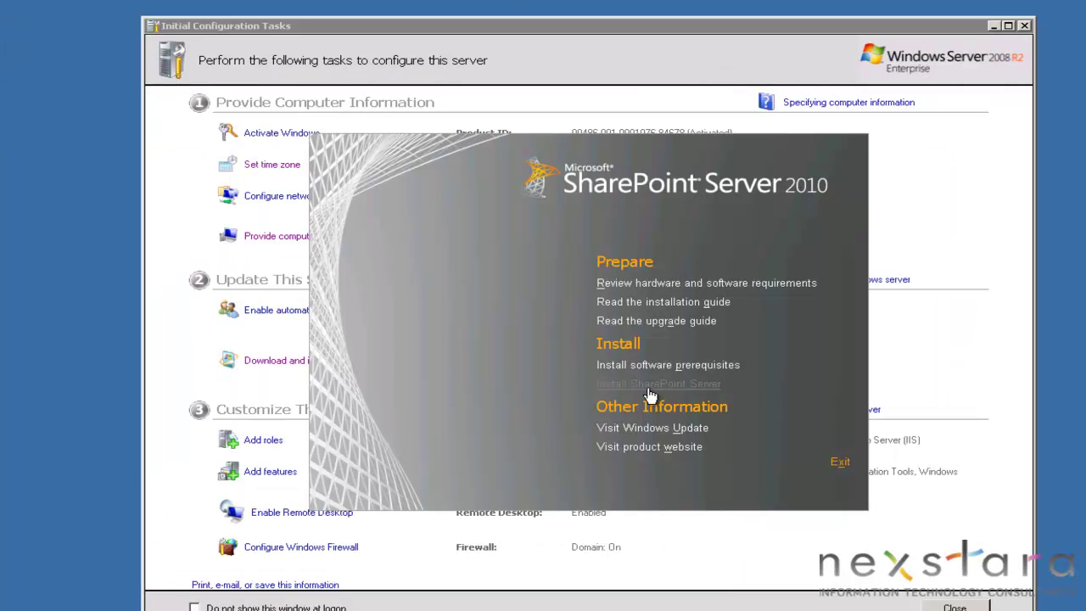
Step: Launch Install SharePoint Server from the SharePoint Server 2010 start screen
{"action": "left_click", "coordinate": [580, 335]}
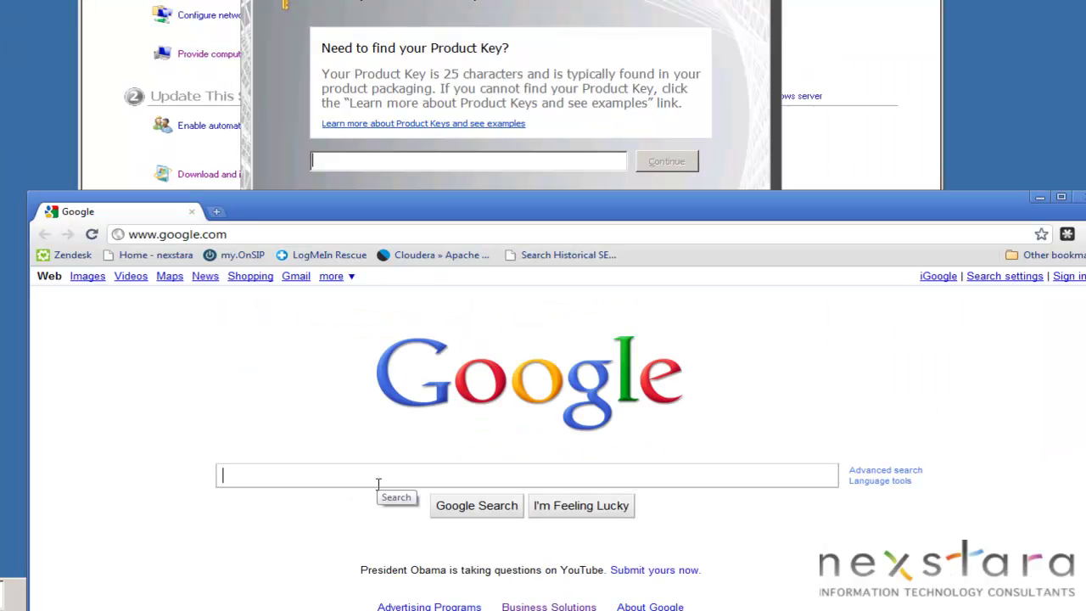
Step: Search Google for 'microsoft sharepoint 2010 trial key' and copy the Enterprise trial product key
{"action": "left_click", "coordinate": [378, 476]}
{"action": "type", "text": "microsoft s"}
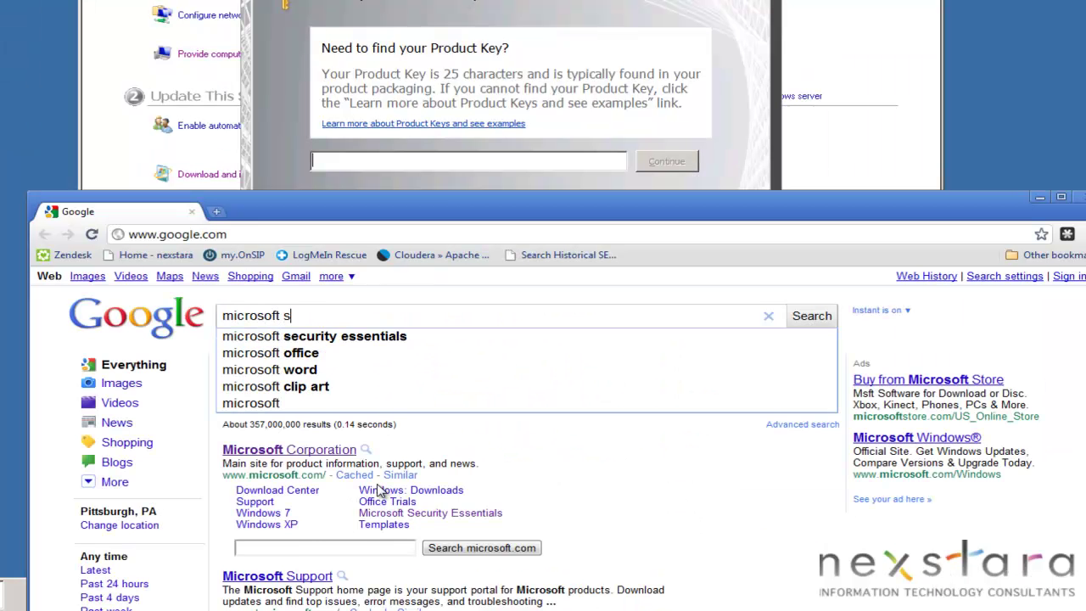
{"action": "type", "text": "harepoint 2010 "}
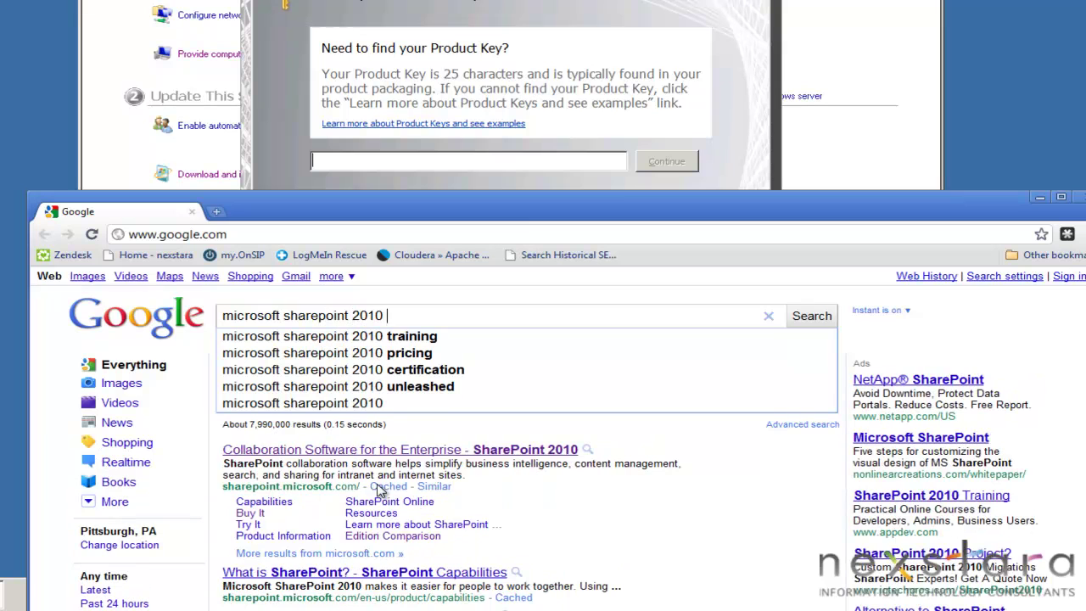
{"action": "type", "text": "trial key"}
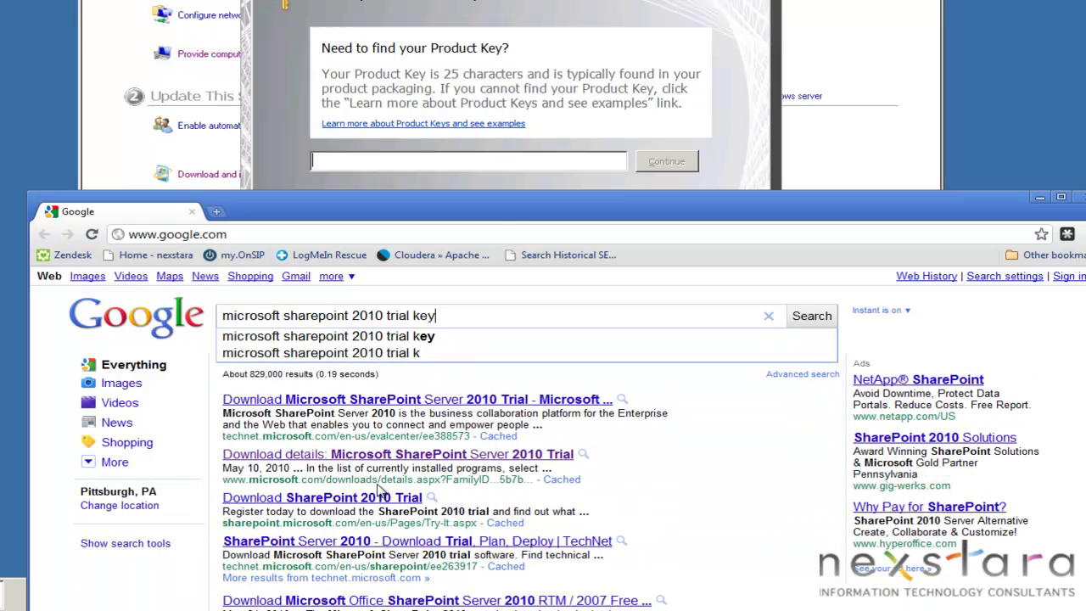
{"action": "key", "text": "Return"}
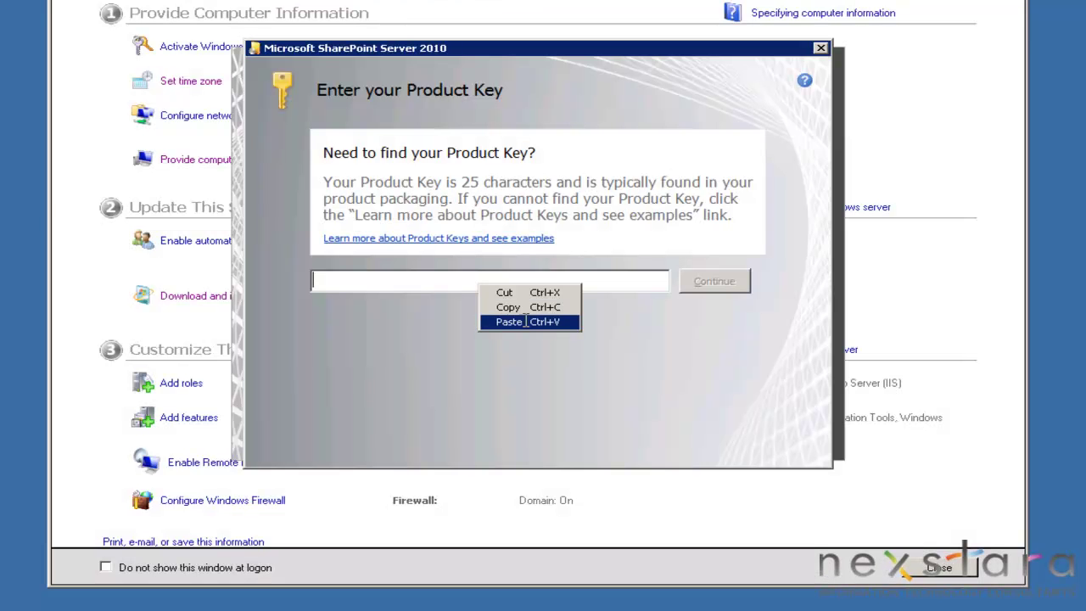
{"action": "left_click", "coordinate": [510, 322]}
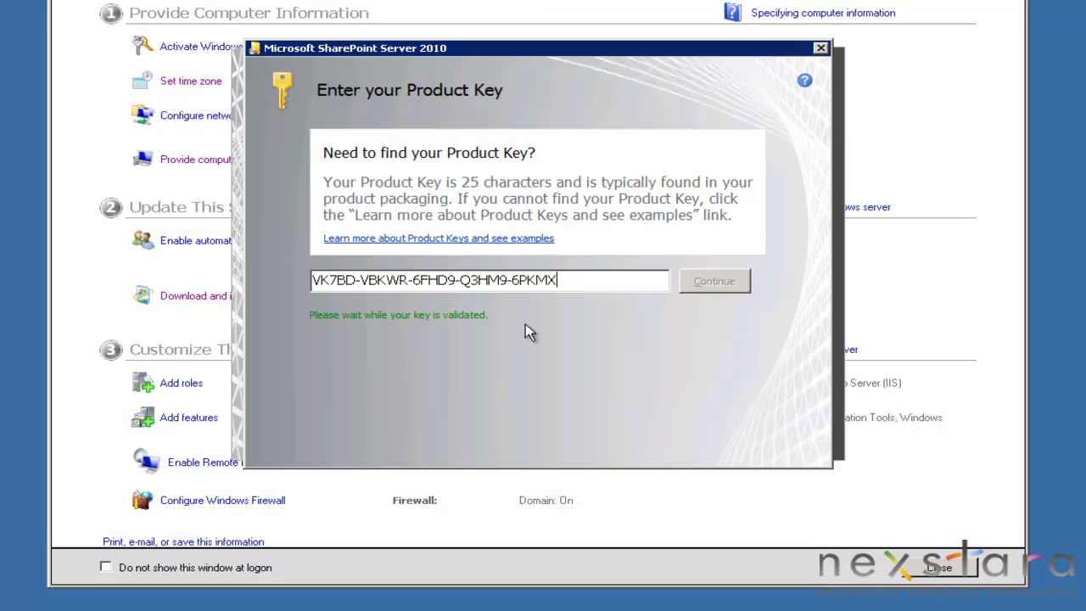
Step: Submit the pasted trial key, accept the license terms, and install SharePoint Server to the default location
{"action": "left_click", "coordinate": [711, 288]}
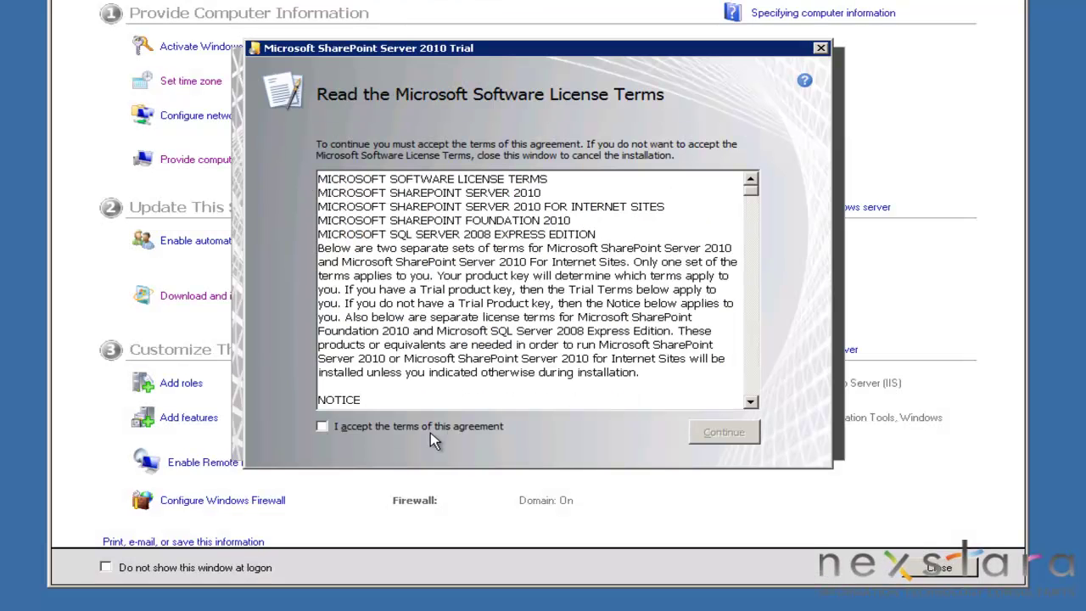
{"action": "left_click", "coordinate": [437, 433]}
{"action": "left_click", "coordinate": [711, 433]}
{"action": "left_click", "coordinate": [742, 439]}
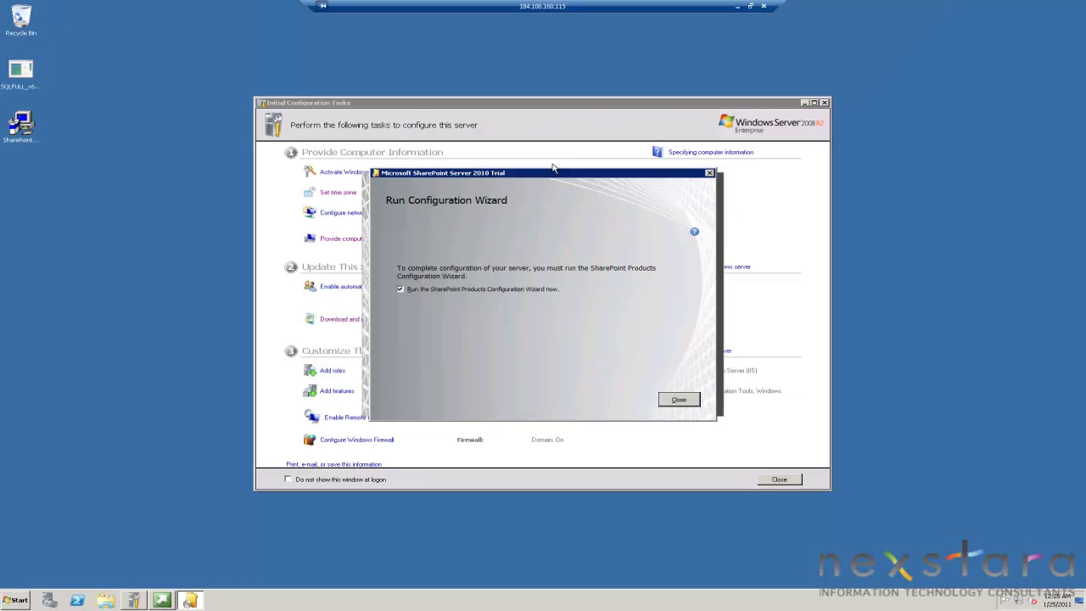
{"action": "left_click", "coordinate": [678, 401]}
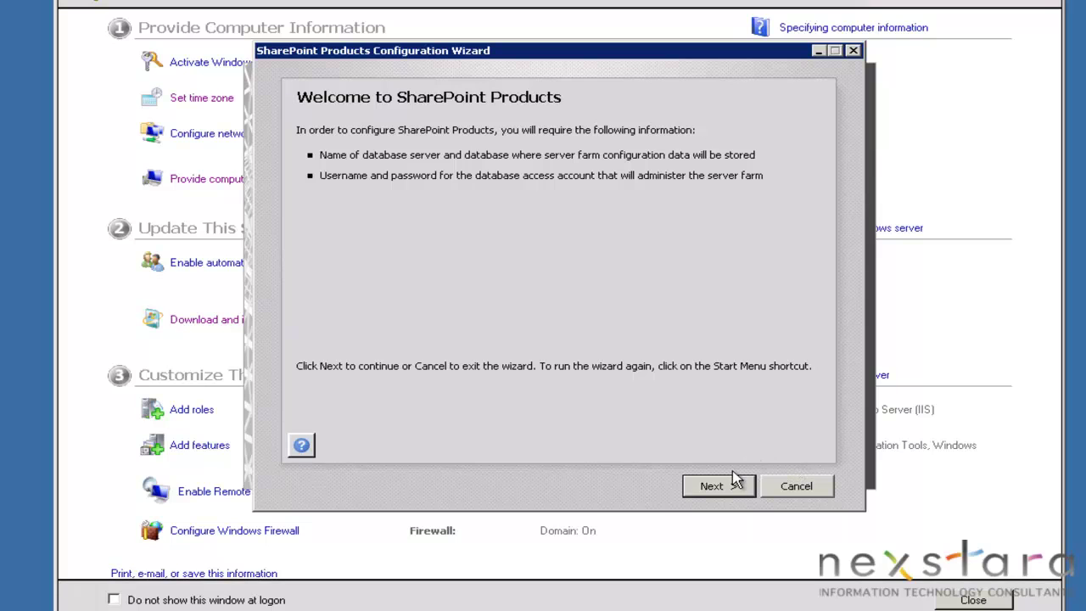
Step: Start the configuration wizard, accept the services restart, and choose to create a new server farm
{"action": "left_click", "coordinate": [726, 493]}
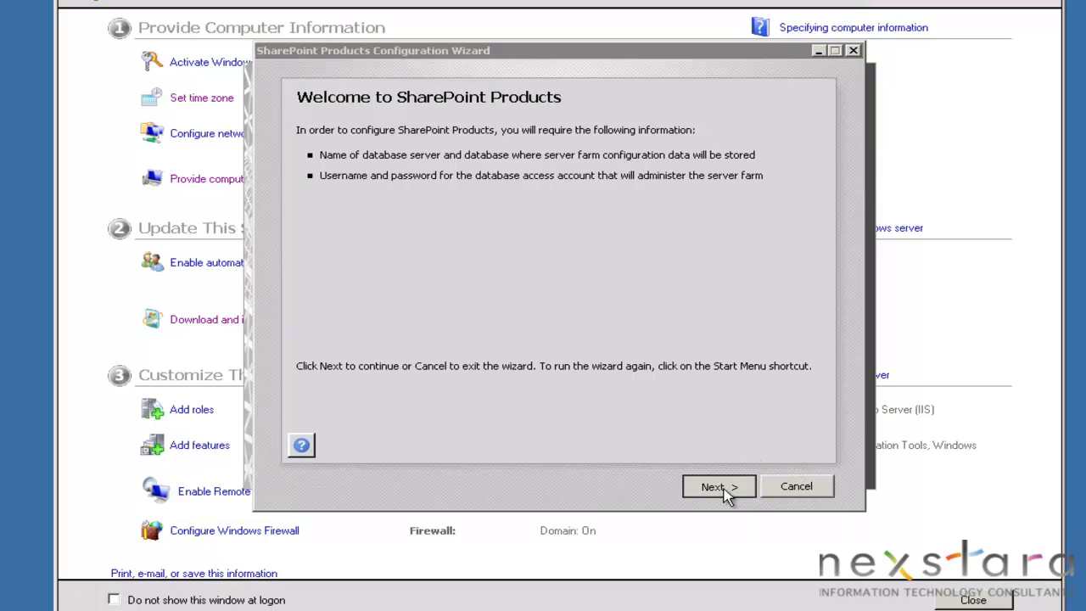
{"action": "left_click", "coordinate": [653, 381]}
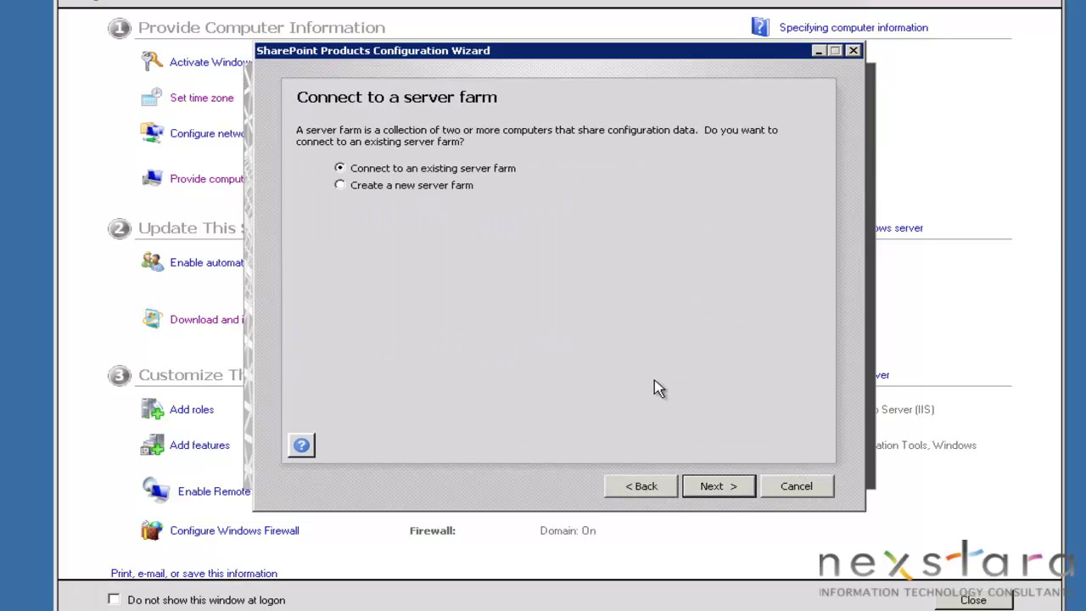
{"action": "left_click", "coordinate": [430, 185]}
{"action": "left_click", "coordinate": [713, 492]}
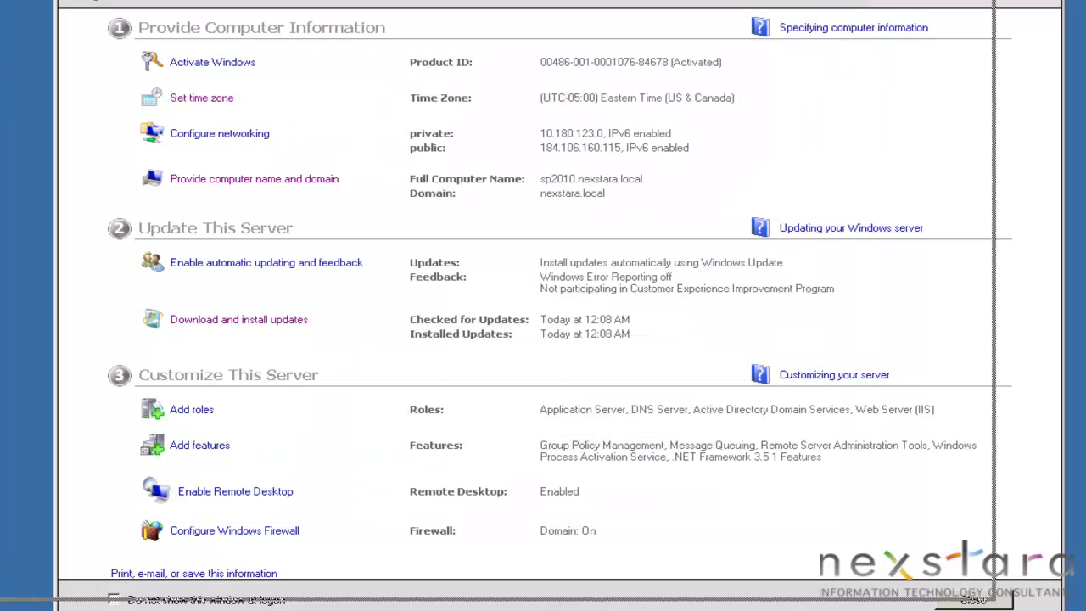
Step: Move the server tasks window aside, bring the configuration wizard forward, and open the Start menu
{"action": "left_click_drag", "start_coordinate": [734, 167], "coordinate": [320, 61]}
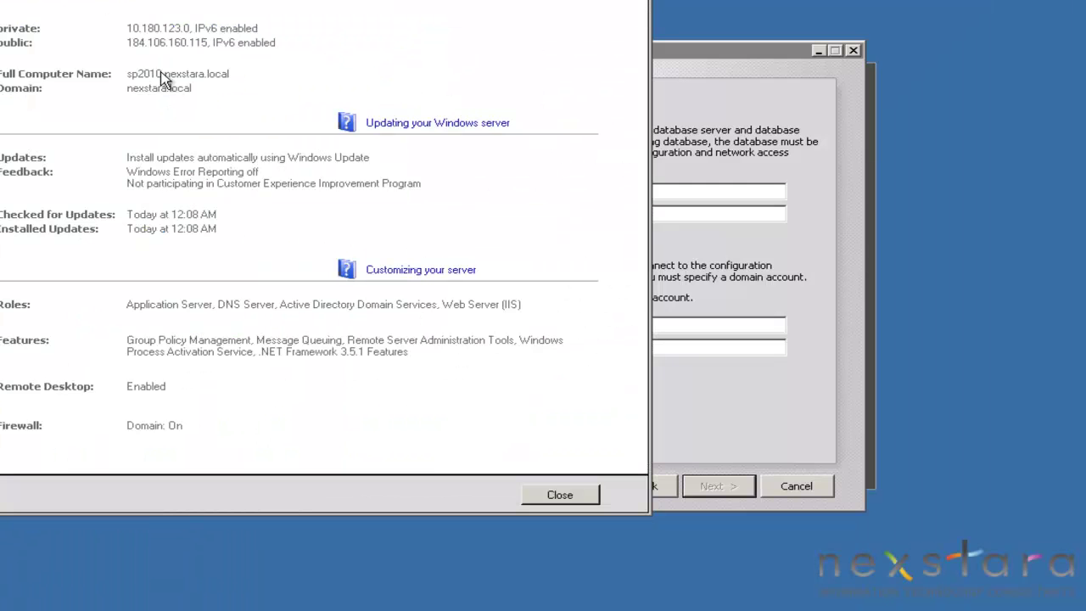
{"action": "left_click", "coordinate": [703, 189]}
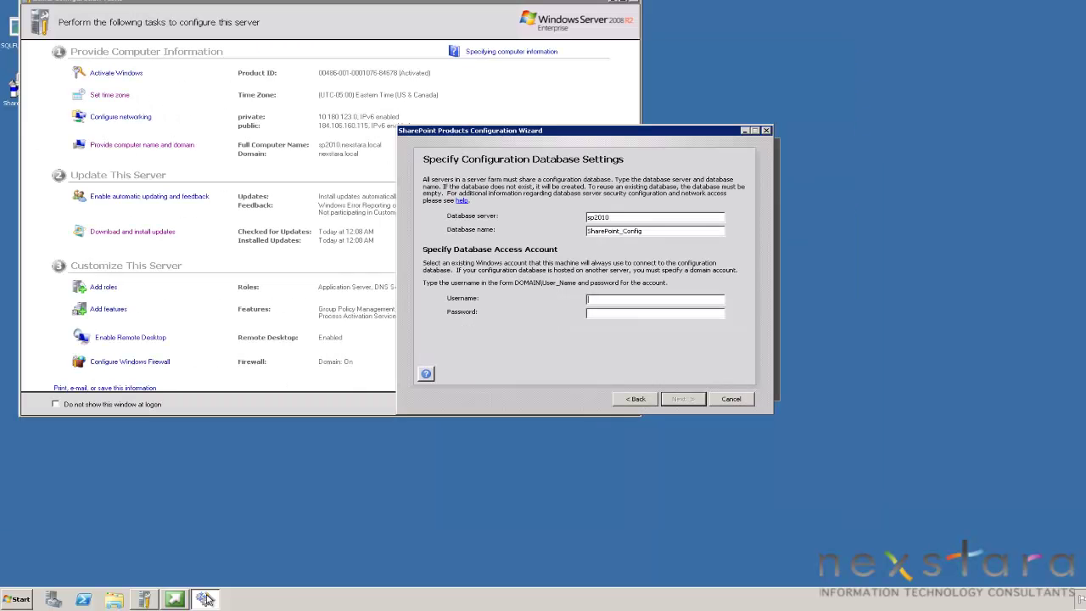
{"action": "mouse_move", "coordinate": [204, 600]}
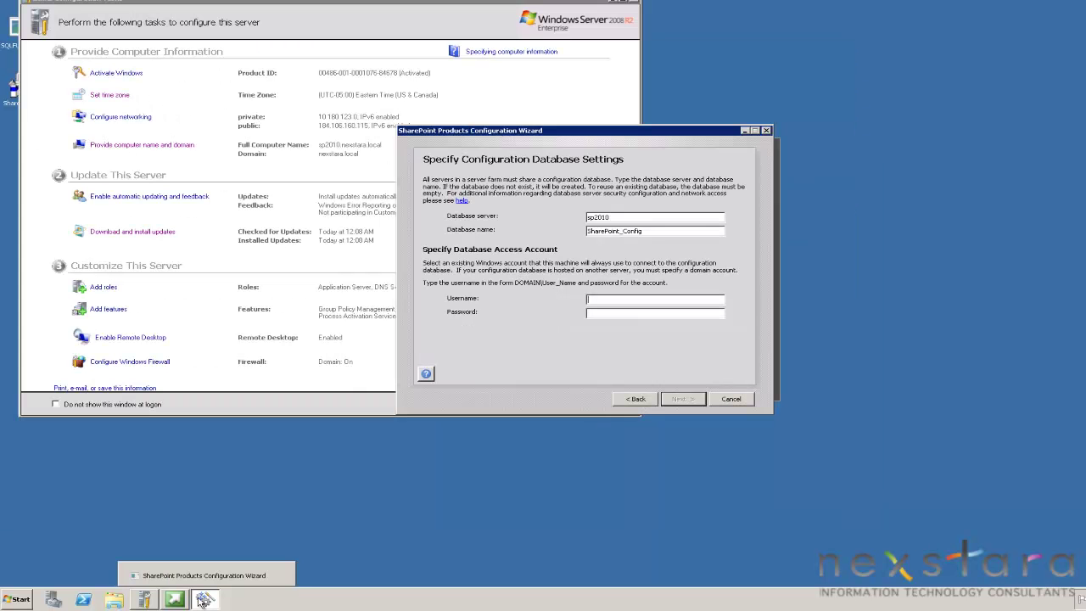
{"action": "left_click", "coordinate": [19, 599]}
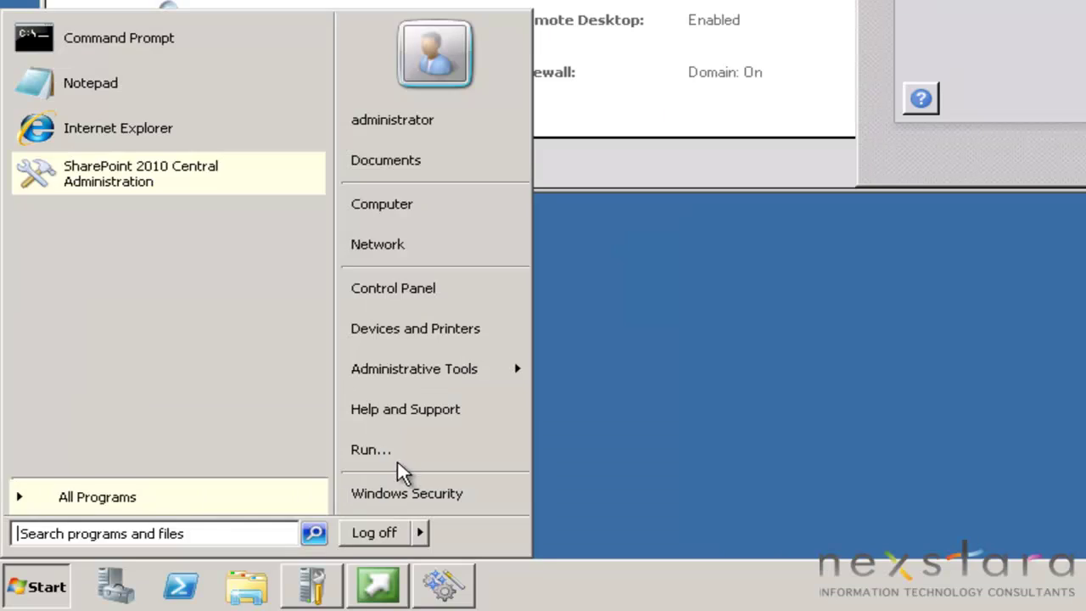
Step: Run mmc and add the Active Directory Users and Computers snap-in to the console
{"action": "left_click", "coordinate": [399, 459]}
{"action": "type", "text": "mmc"}
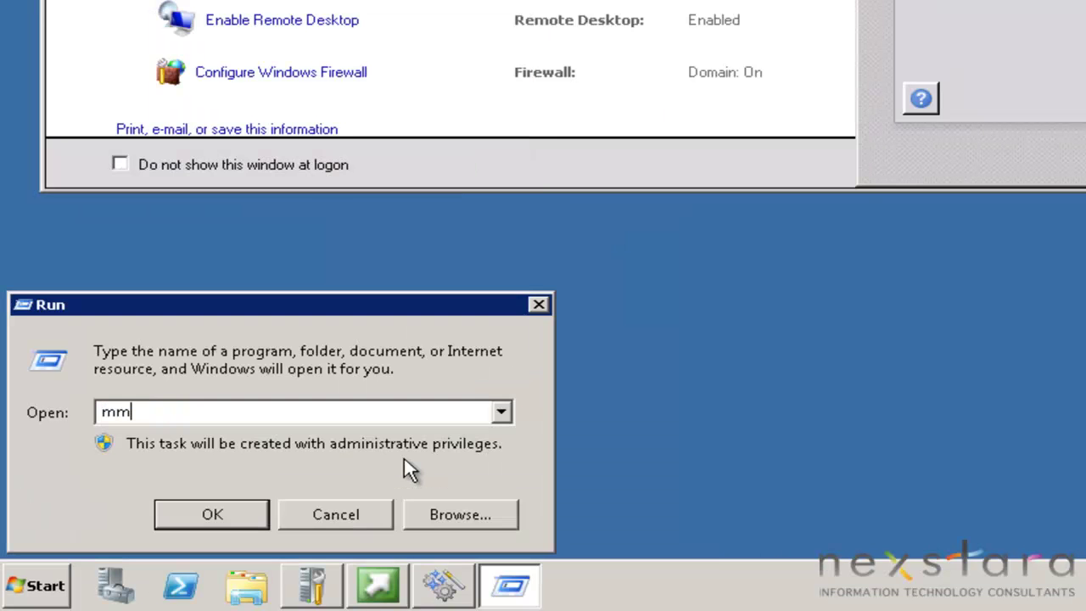
{"action": "key", "text": "Return"}
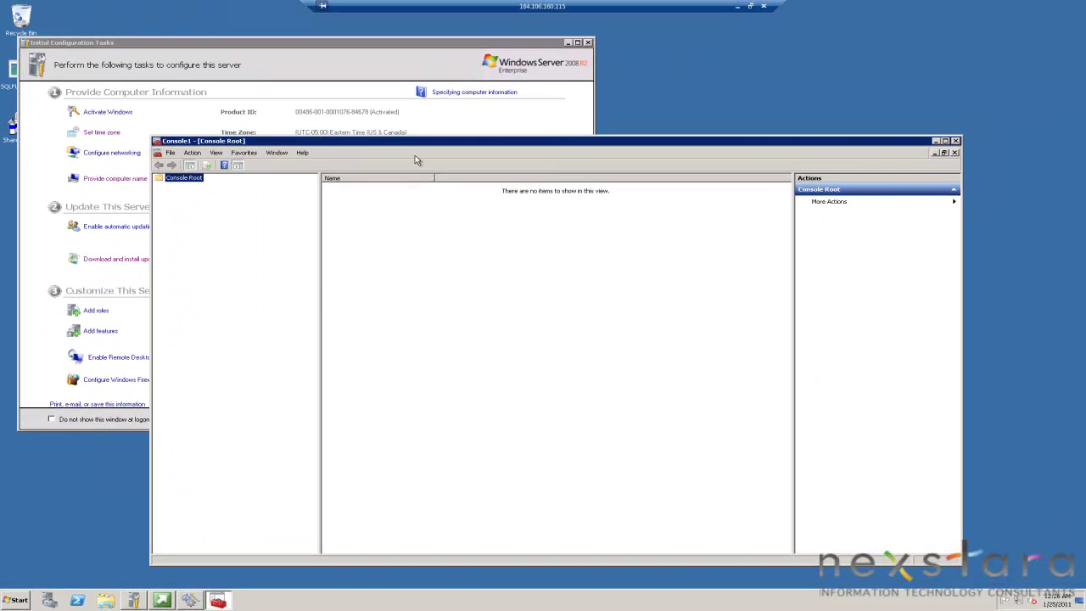
{"action": "left_click_drag", "start_coordinate": [456, 109], "coordinate": [626, 367]}
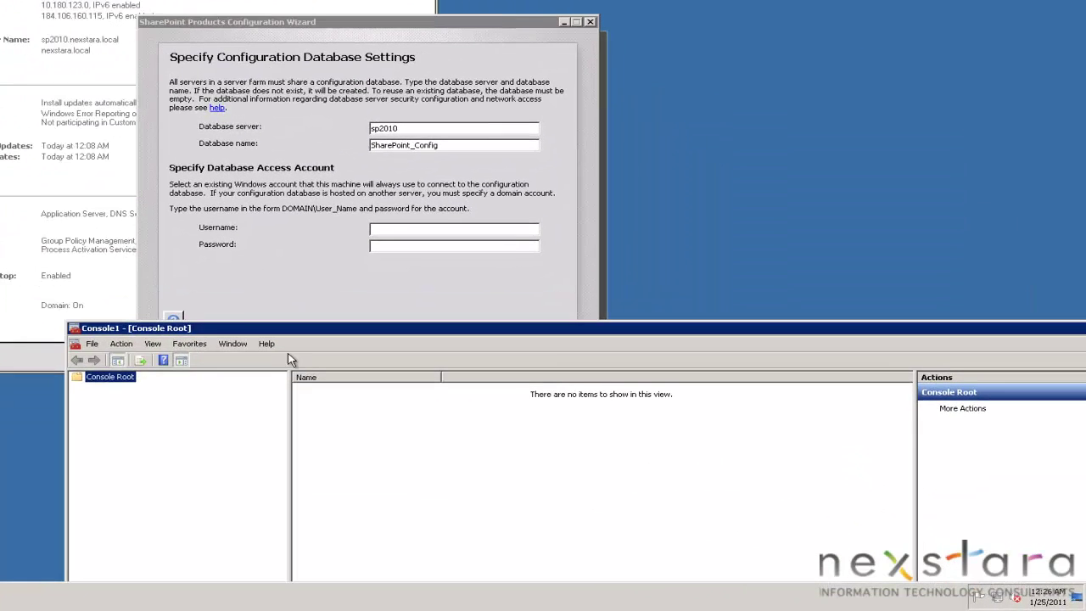
{"action": "left_click", "coordinate": [293, 379]}
{"action": "left_click", "coordinate": [108, 407]}
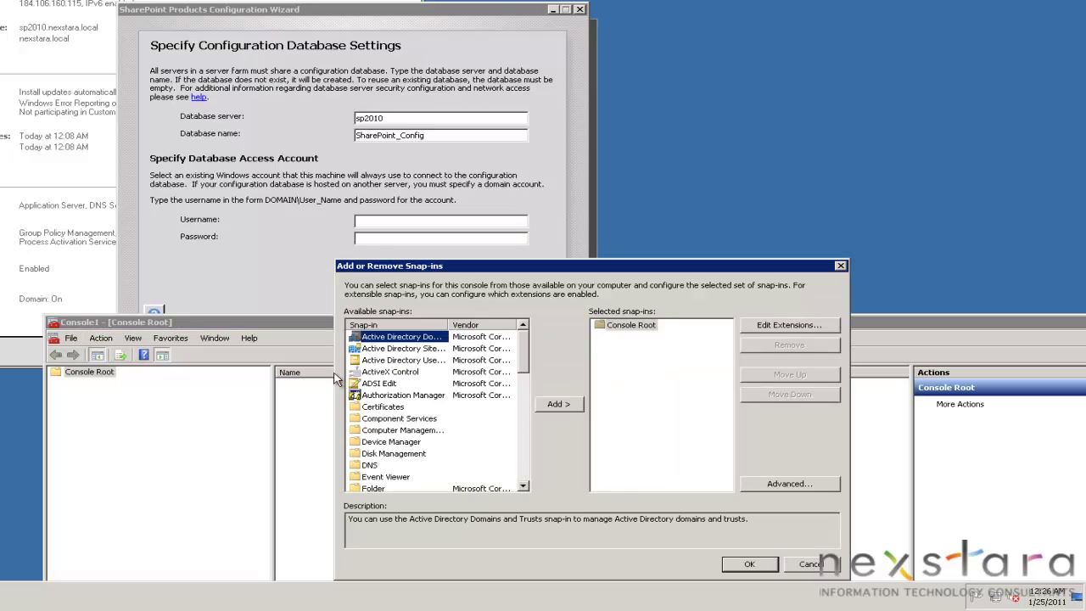
{"action": "left_click", "coordinate": [403, 360]}
{"action": "left_click", "coordinate": [558, 404]}
{"action": "left_click", "coordinate": [749, 565]}
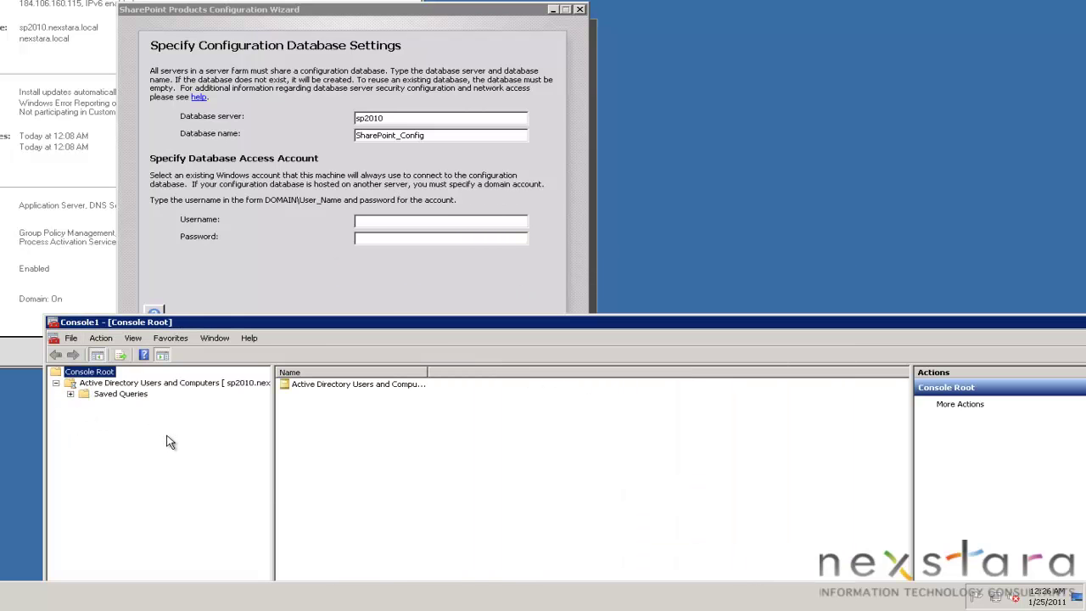
Step: Expand the nexstara.local domain and start a new user in the Services Accounts container
{"action": "left_click", "coordinate": [85, 406]}
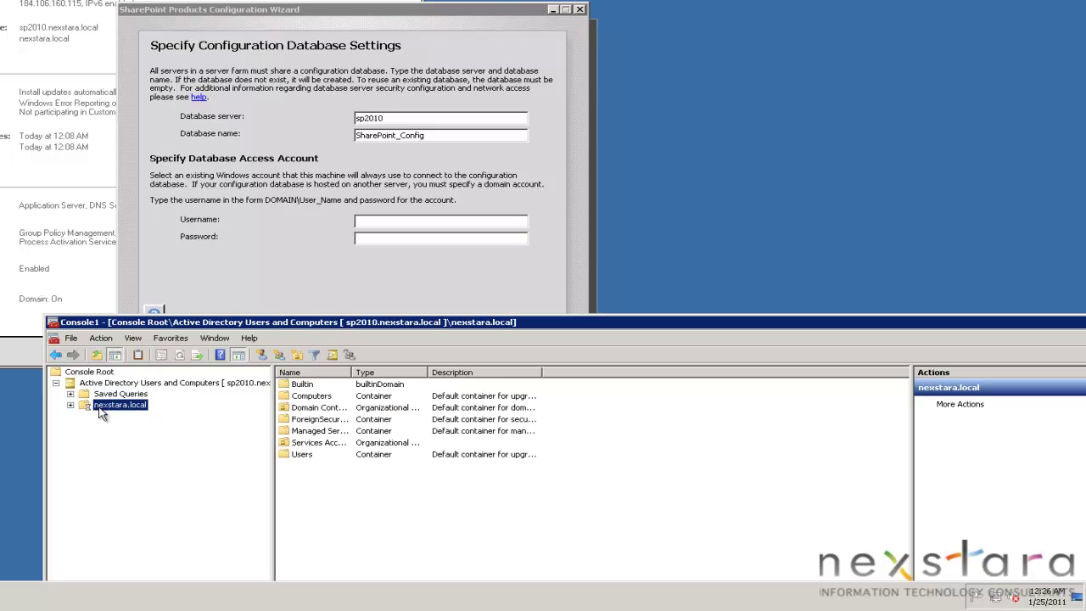
{"action": "double_click", "coordinate": [315, 442]}
{"action": "right_click", "coordinate": [306, 442]}
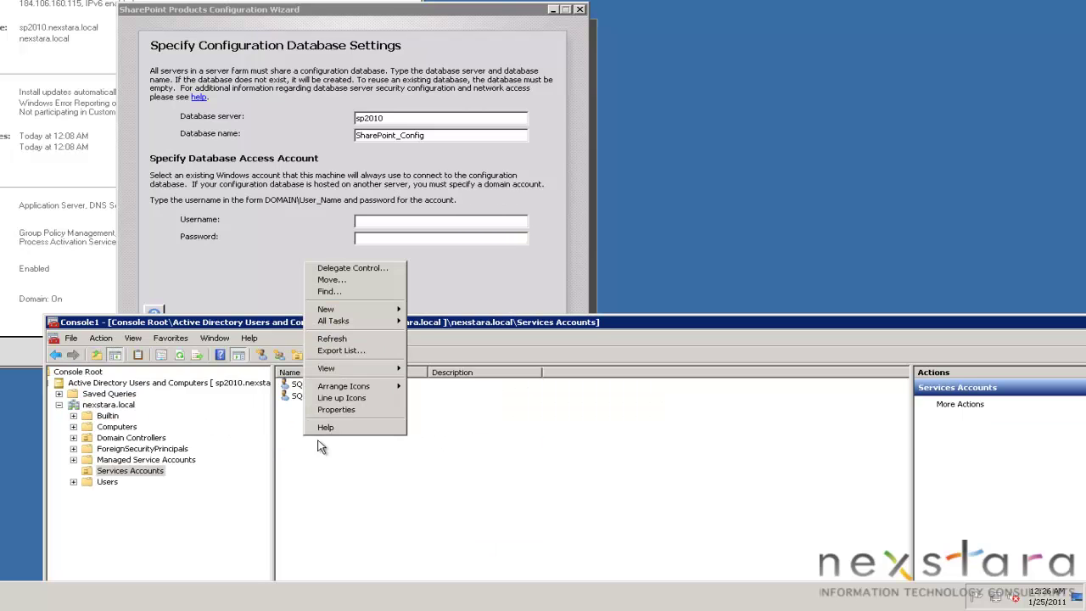
{"action": "mouse_move", "coordinate": [365, 309]}
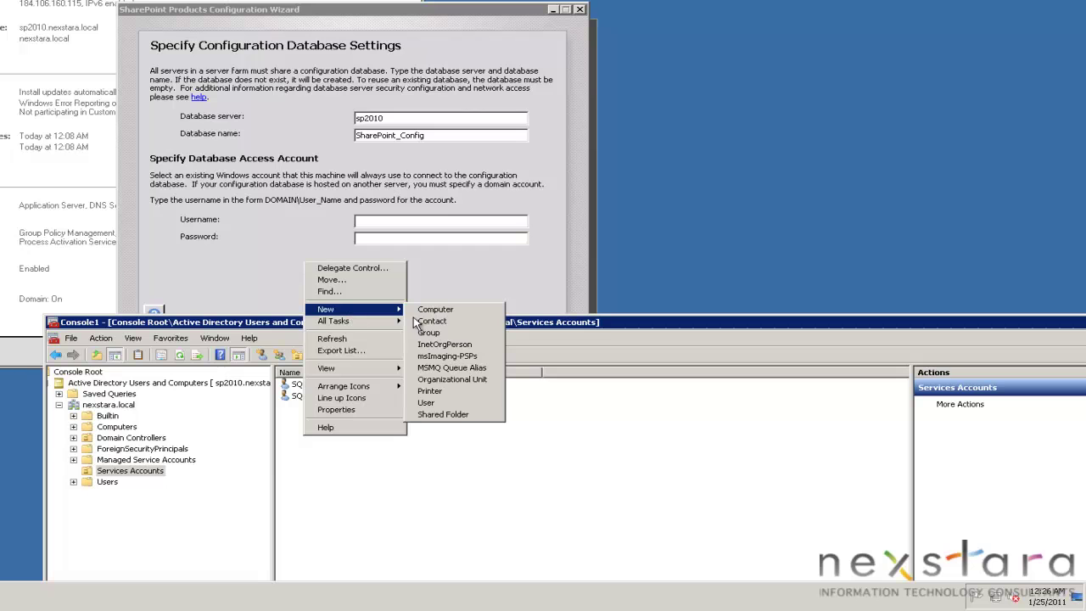
{"action": "left_click", "coordinate": [427, 402]}
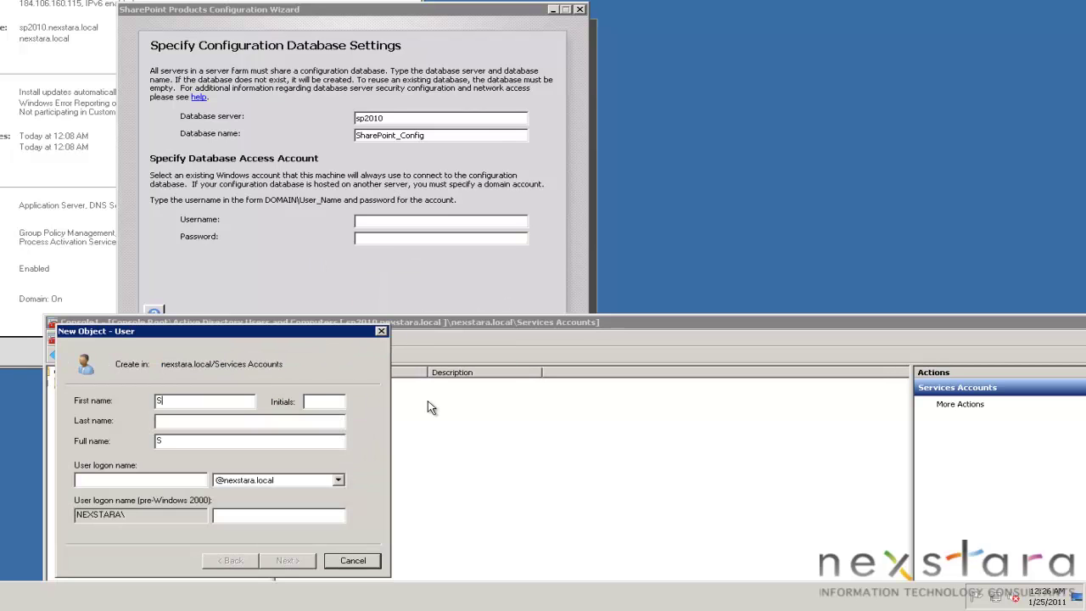
Step: Name the new user ShareDatabase with a logon name ending in _spdbAccess
{"action": "type", "text": "ShareDatabase Access"}
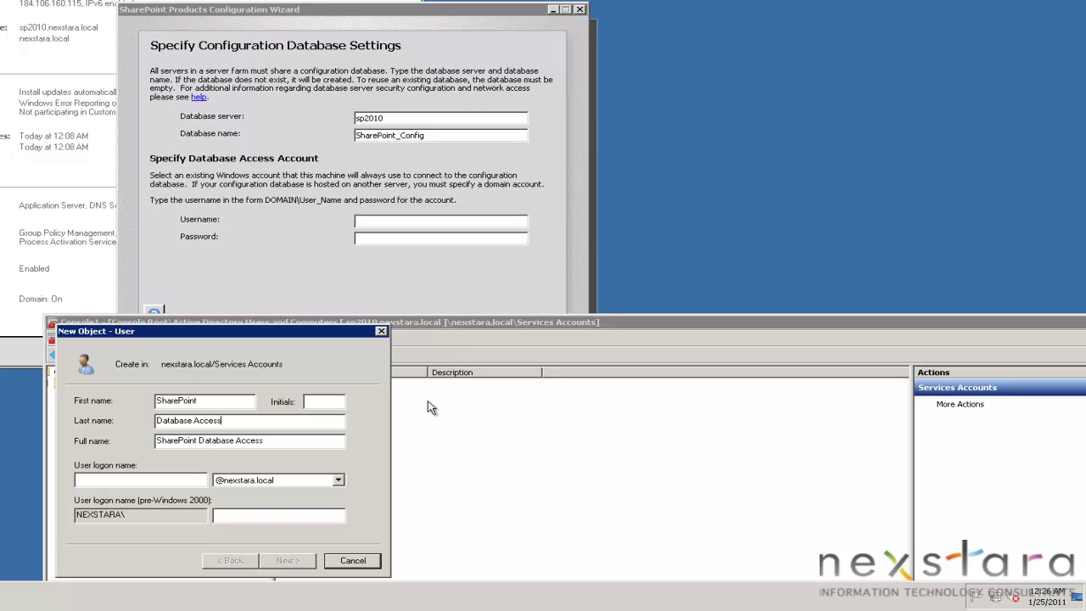
{"action": "key", "text": "Tab"}
{"action": "type", "text": "_"}
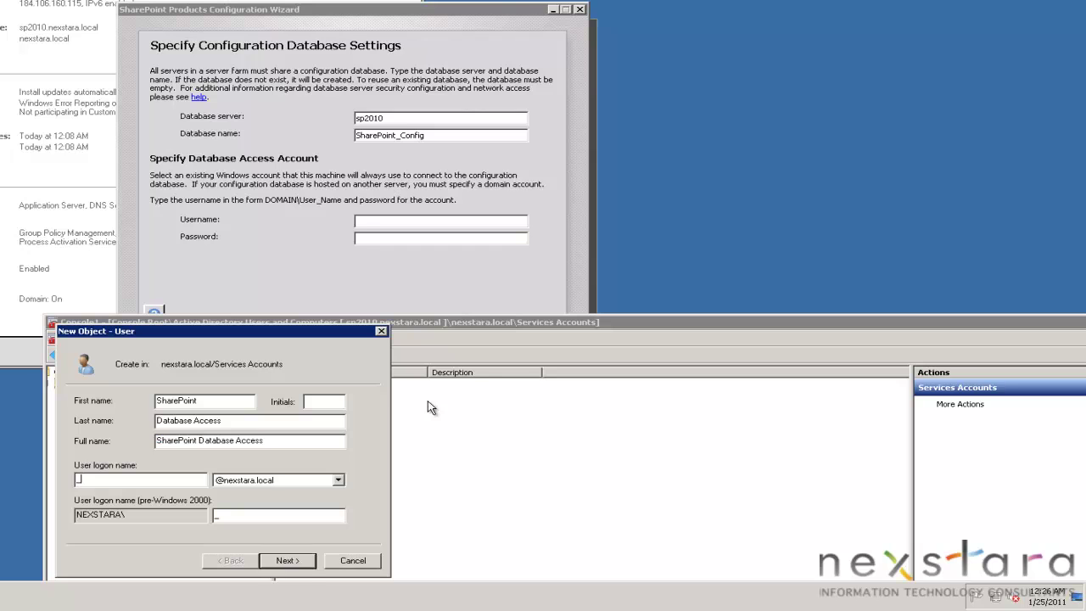
{"action": "type", "text": "spdbacc"}
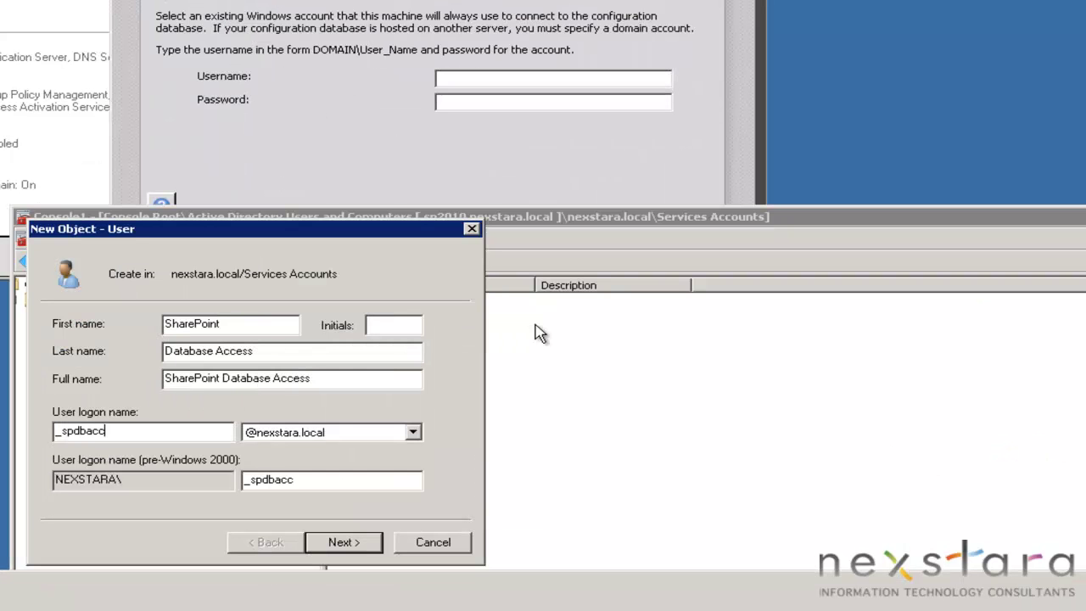
{"action": "key", "text": "BackSpace"}
{"action": "key", "text": "BackSpace"}
{"action": "key", "text": "BackSpace"}
{"action": "type", "text": "Access"}
{"action": "key", "text": "Return"}
Step: Enter the account password twice, make it never expire, and finish creating the user
{"action": "left_click", "coordinate": [150, 384]}
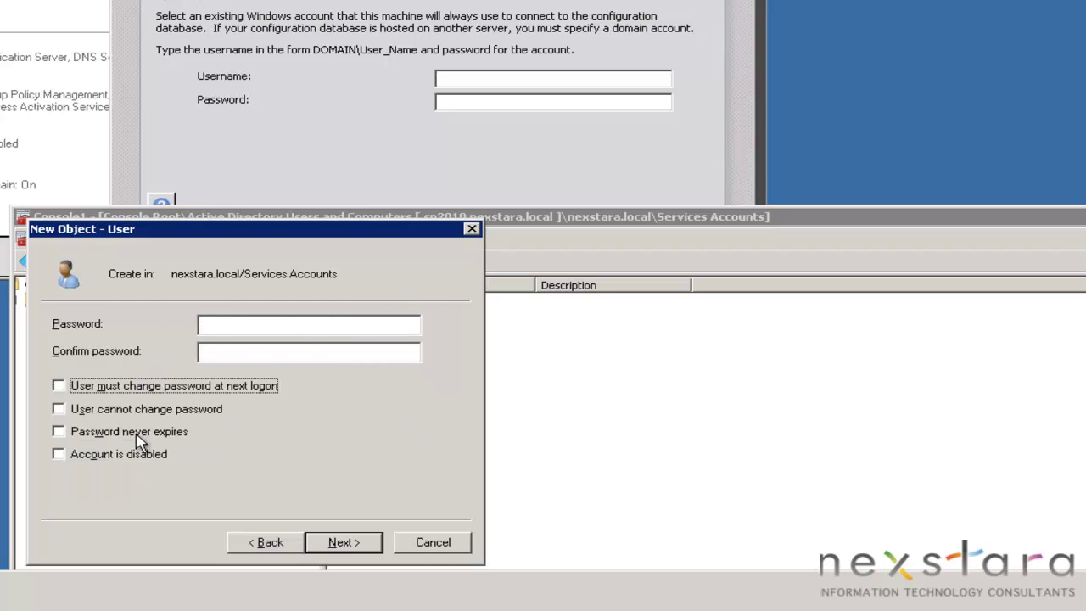
{"action": "left_click", "coordinate": [138, 434]}
{"action": "left_click", "coordinate": [232, 329]}
{"action": "key", "text": "ctrl+v"}
{"action": "key", "text": "Tab"}
{"action": "key", "text": "ctrl+v"}
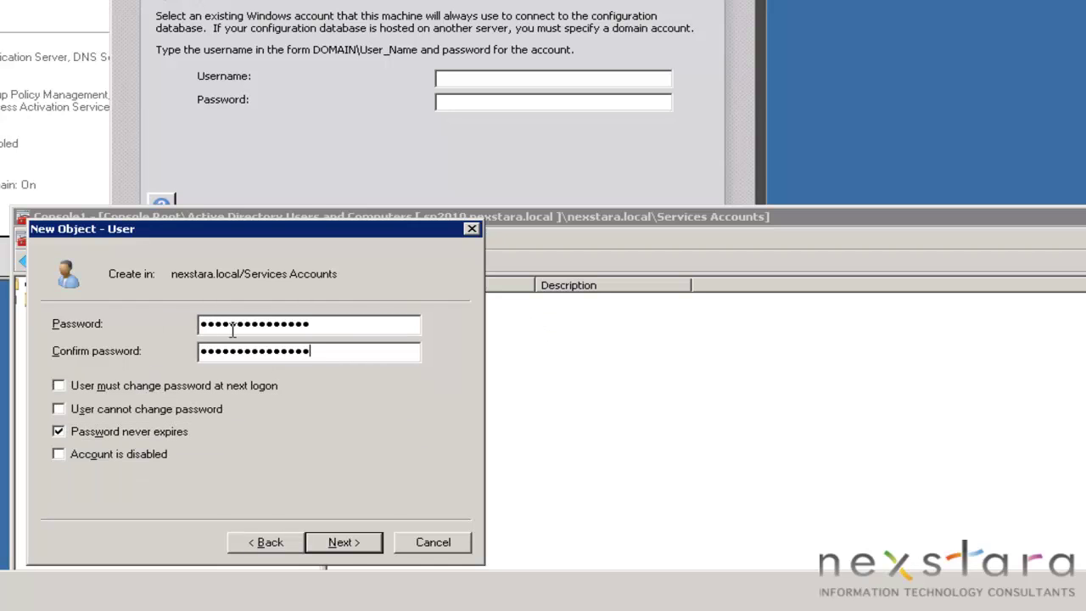
{"action": "left_click", "coordinate": [343, 546]}
{"action": "left_click", "coordinate": [340, 543]}
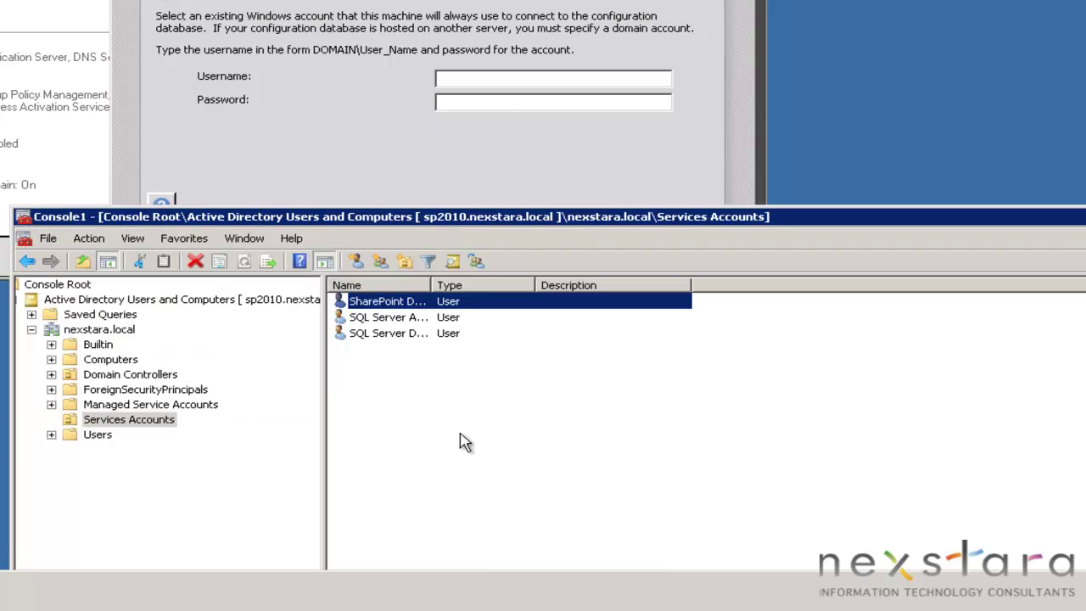
{"action": "left_click", "coordinate": [493, 93]}
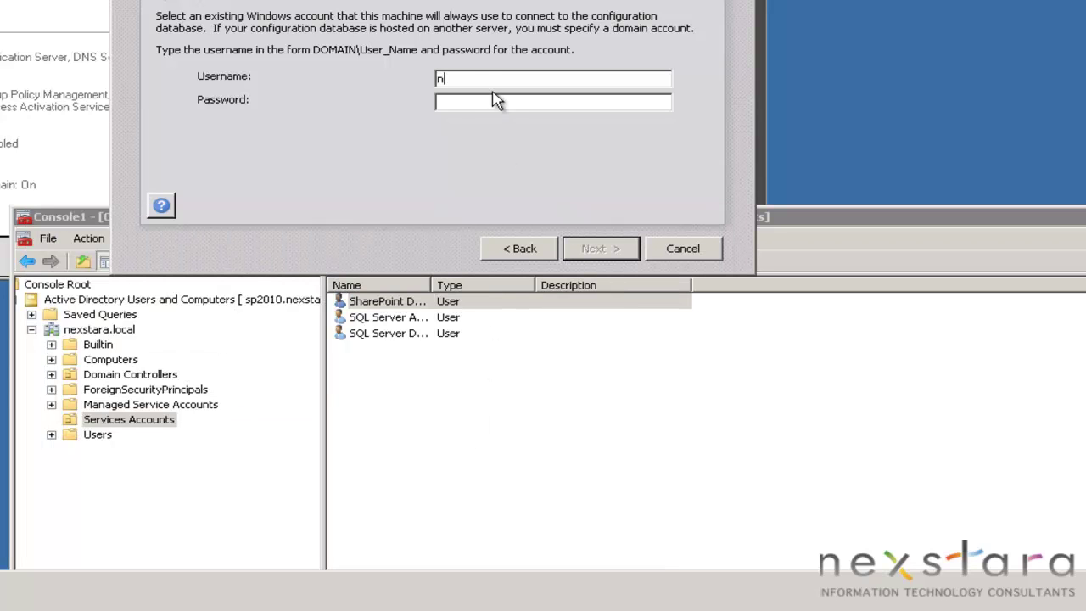
Step: Enter the NEXSTARA\…_spdbAccess account and its password, then enter and confirm the farm passphrase
{"action": "type", "text": "NEXSTARA\\_spd"}
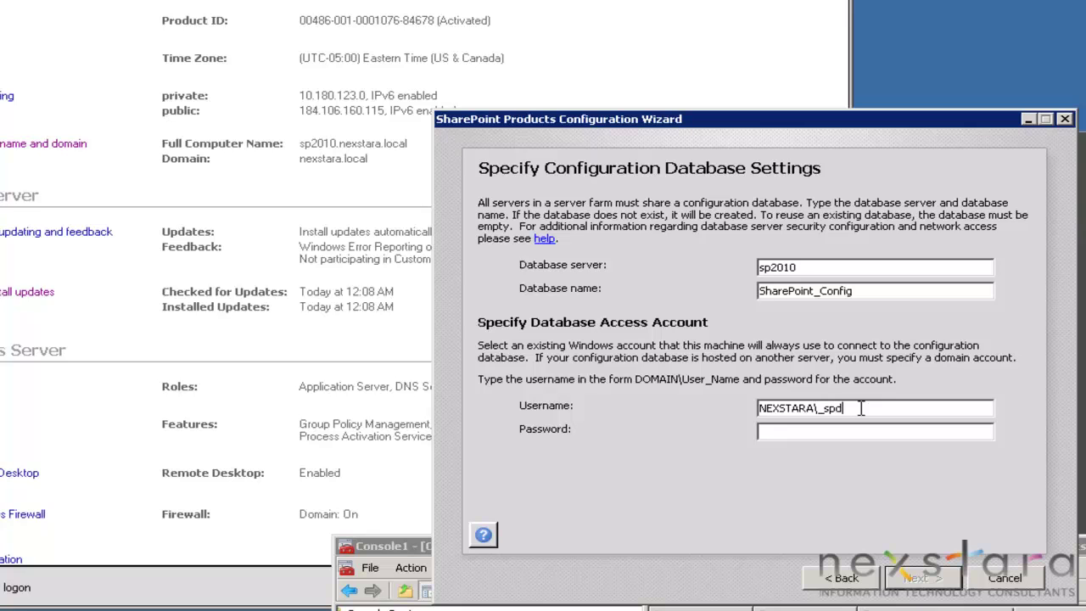
{"action": "type", "text": "bAccess"}
{"action": "key", "text": "Tab"}
{"action": "key", "text": "ctrl+v"}
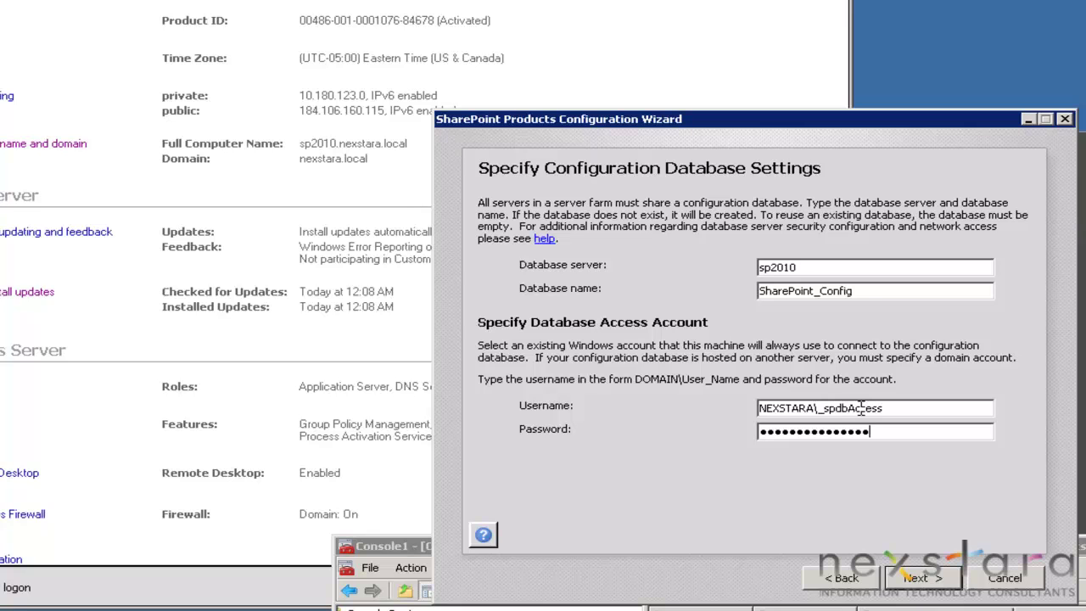
{"action": "left_click", "coordinate": [942, 577]}
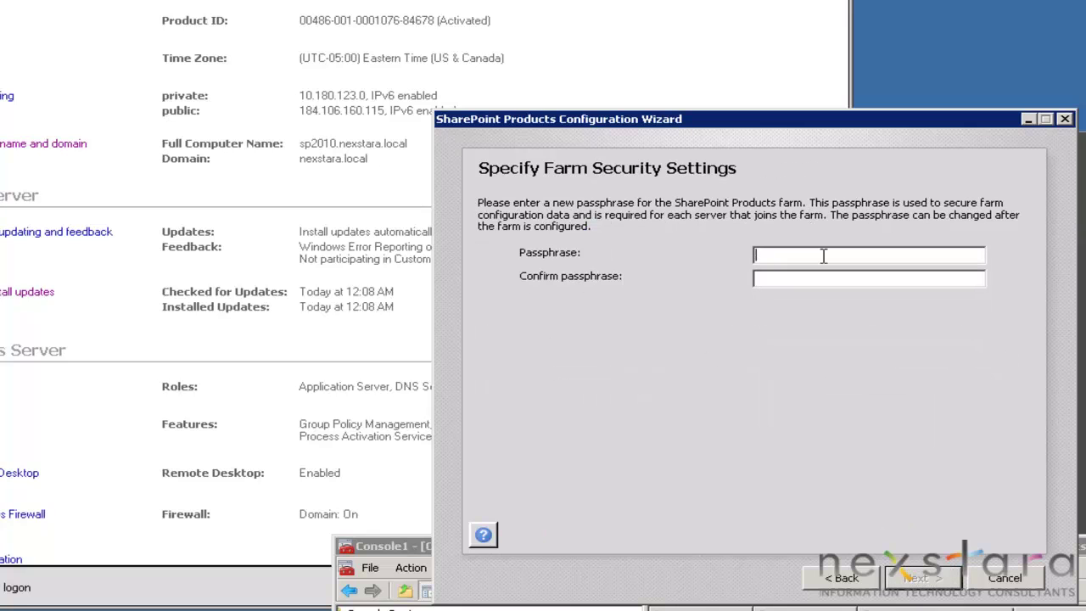
{"action": "key", "text": "ctrl+v"}
{"action": "key", "text": "Tab"}
{"action": "key", "text": "ctrl+v"}
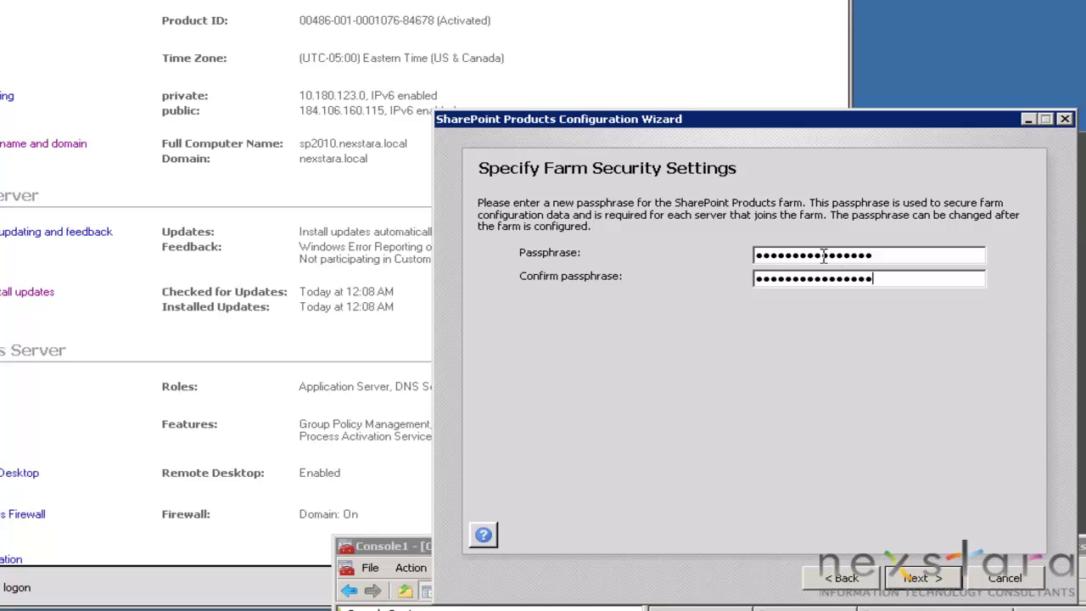
Step: Change the Central Administration port from 6870 to 30000, keep NTLM, and apply the configuration
{"action": "left_click", "coordinate": [942, 579]}
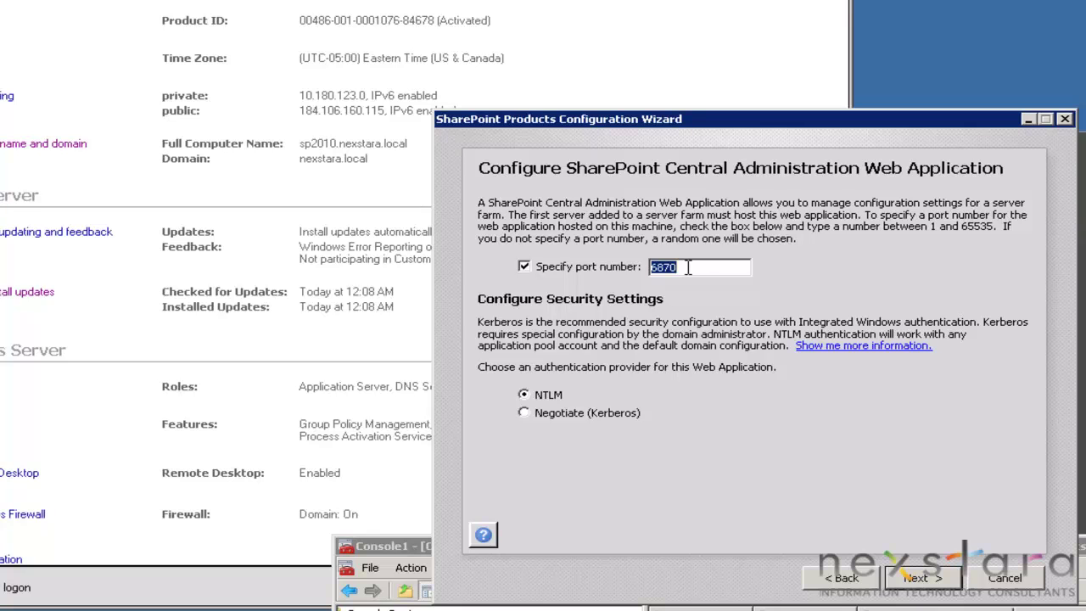
{"action": "double_click", "coordinate": [688, 266]}
{"action": "type", "text": "30000"}
{"action": "left_click", "coordinate": [908, 582]}
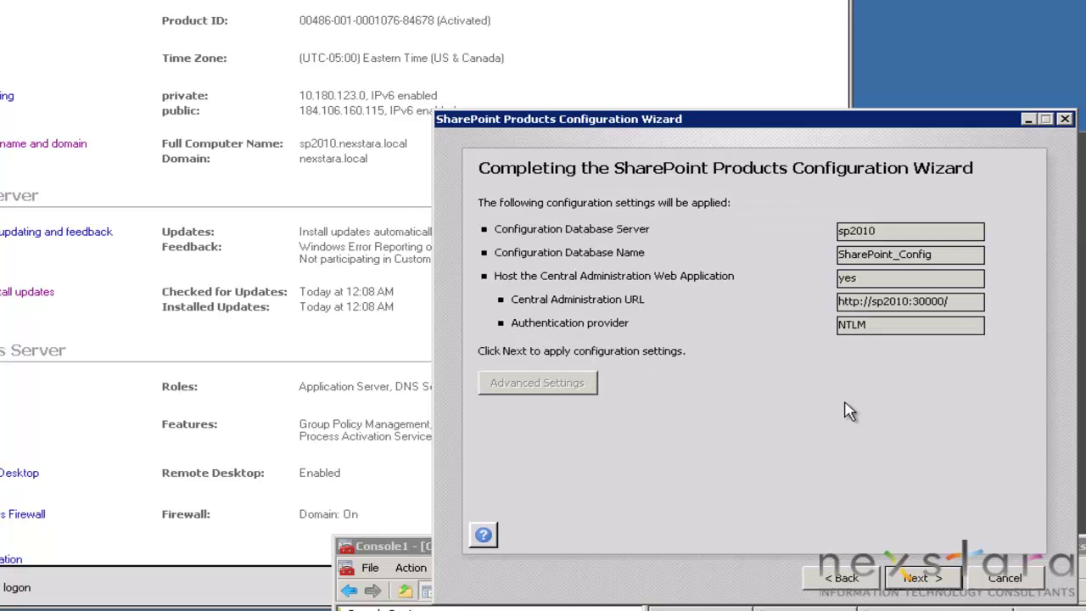
{"action": "left_click", "coordinate": [924, 580]}
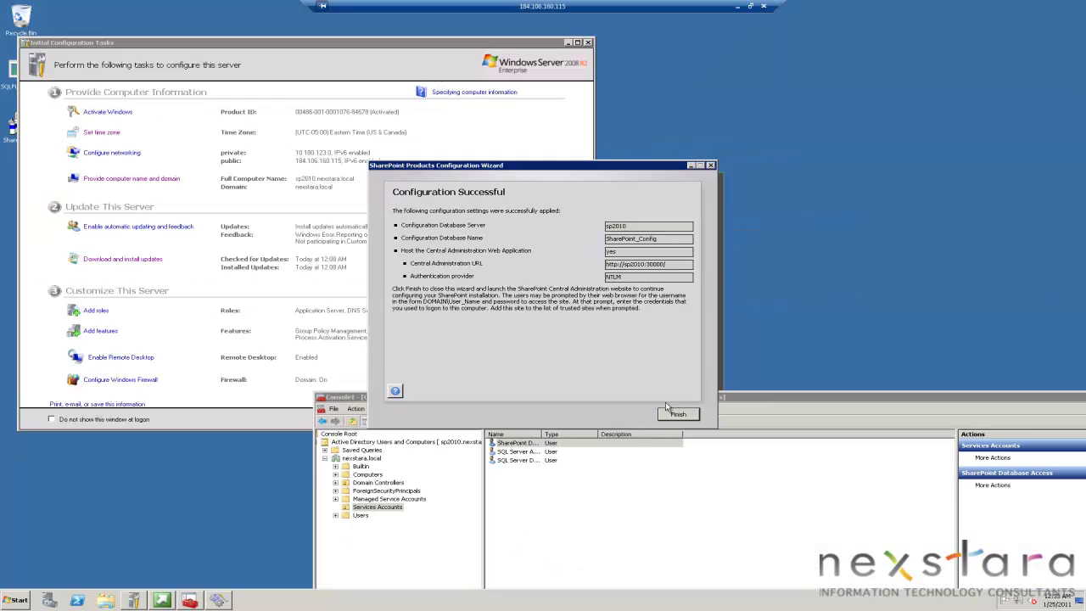
Step: Finish the wizard and sign in to Central Administration with the administrator password
{"action": "left_click", "coordinate": [680, 414]}
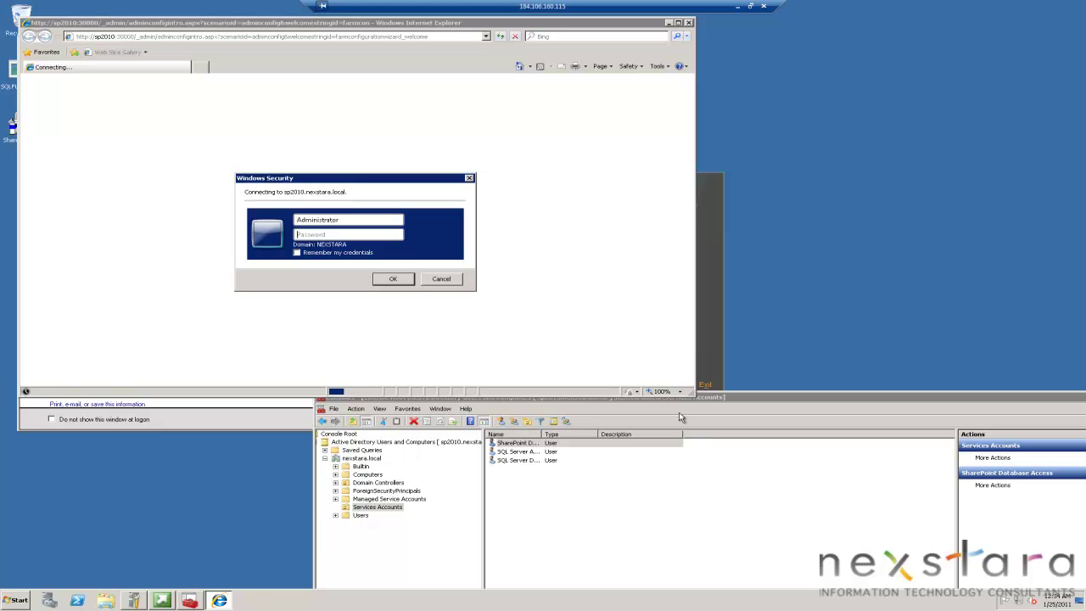
{"action": "key", "text": "ctrl+v"}
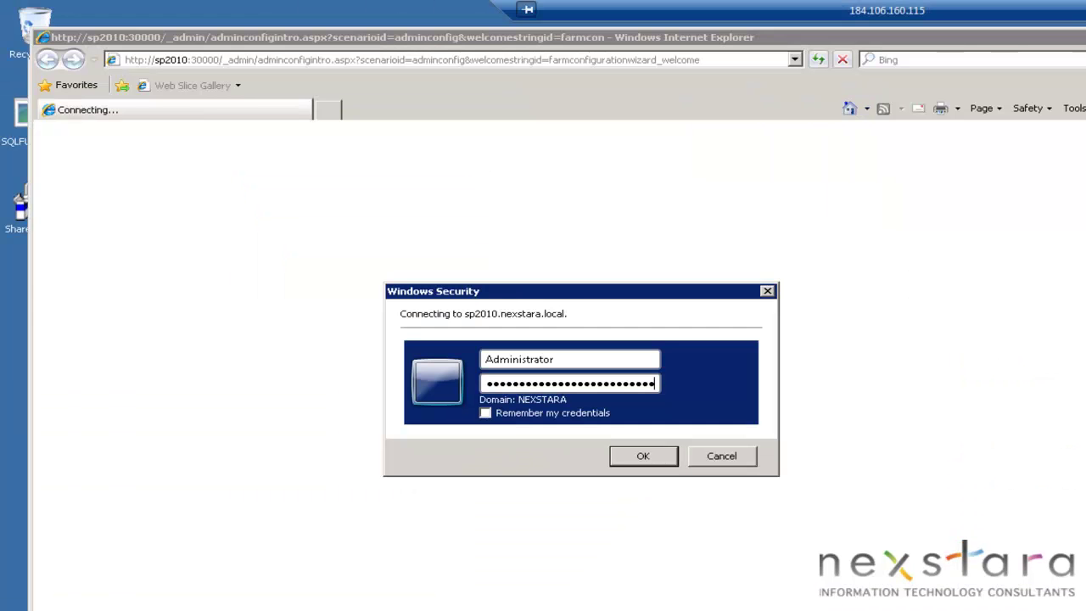
{"action": "key", "text": "Return"}
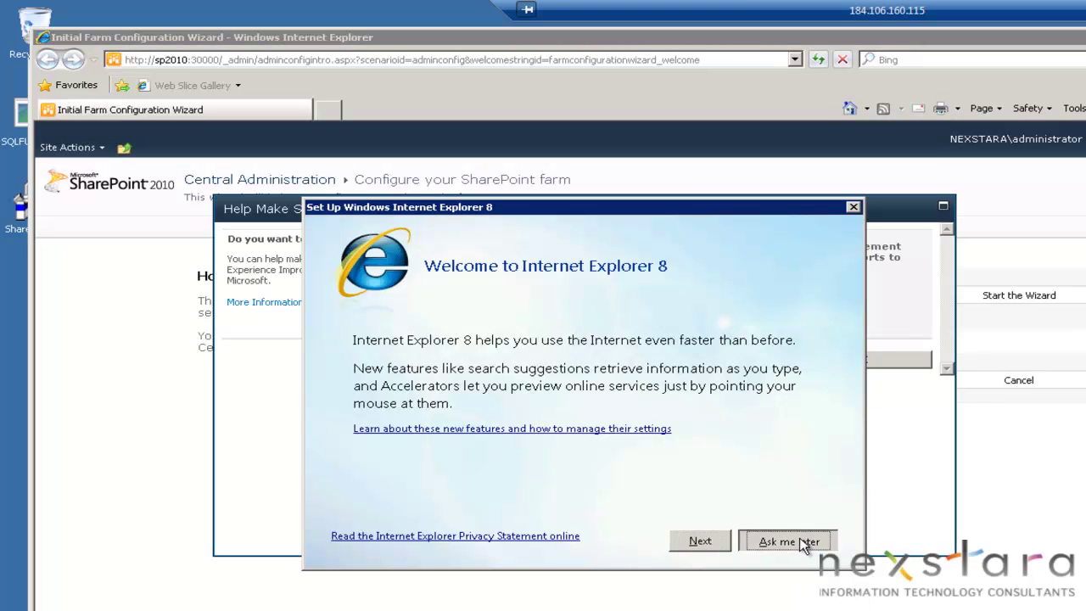
Step: Postpone IE8 setup, close the four blocked-content warnings and welcome tab, then answer the improvement-program prompt
{"action": "left_click", "coordinate": [794, 541]}
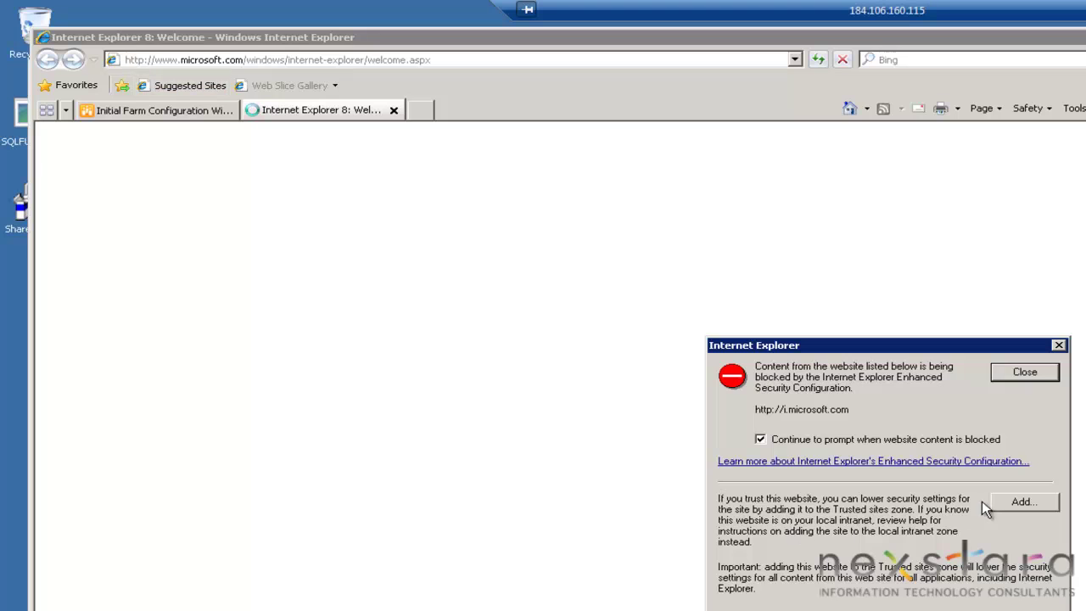
{"action": "left_click", "coordinate": [1027, 372]}
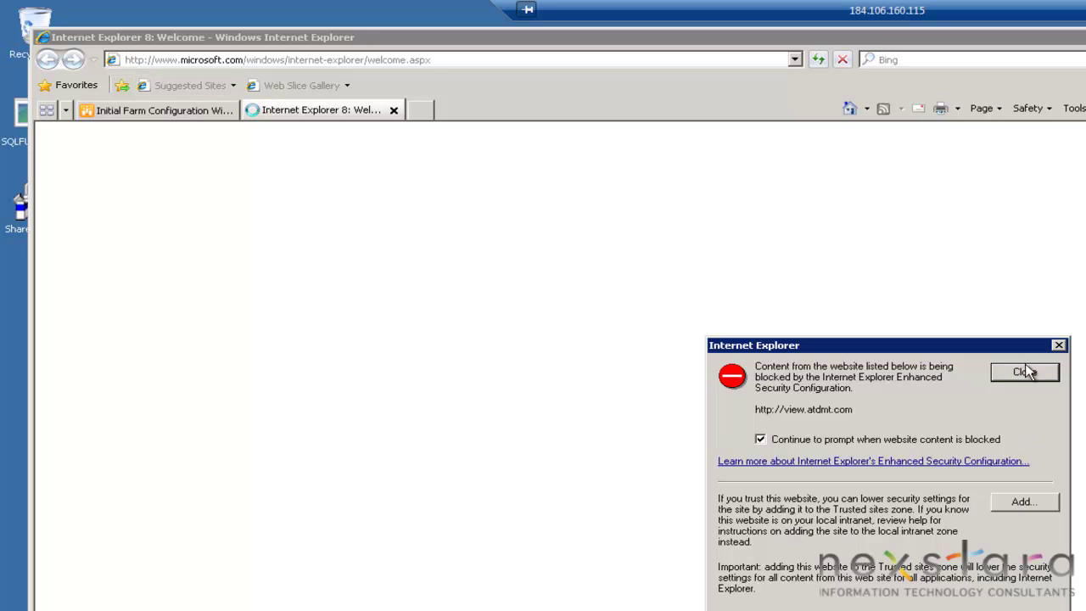
{"action": "left_click", "coordinate": [1005, 371]}
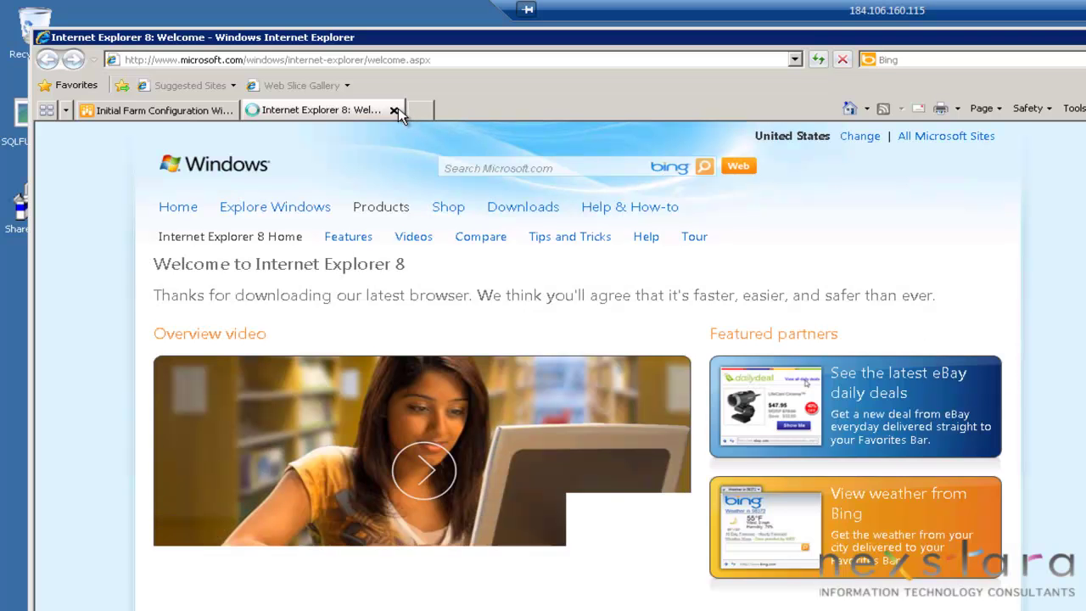
{"action": "left_click", "coordinate": [395, 111]}
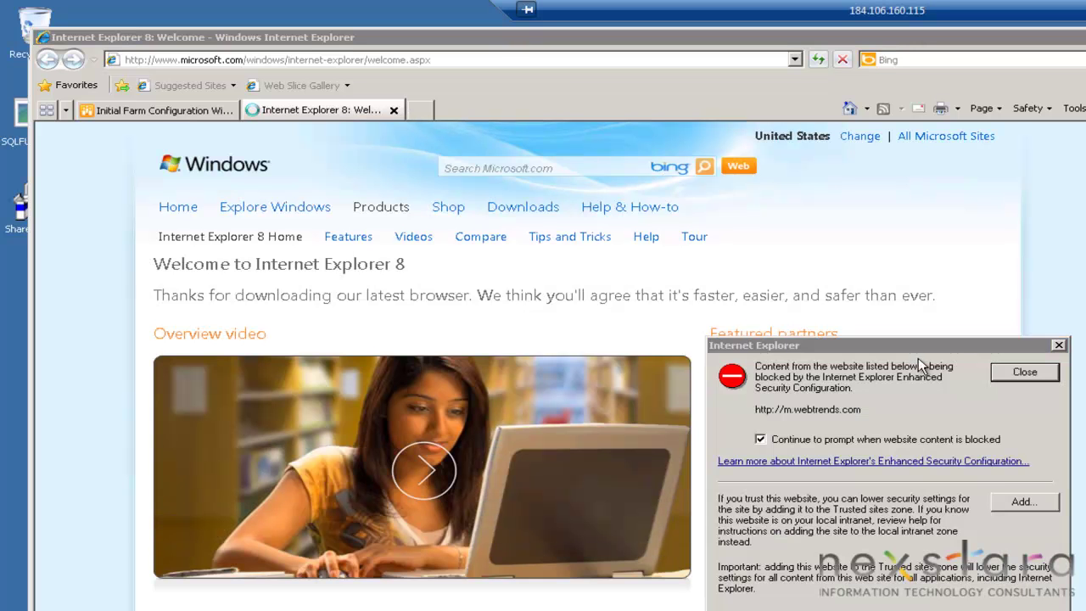
{"action": "left_click", "coordinate": [1043, 371]}
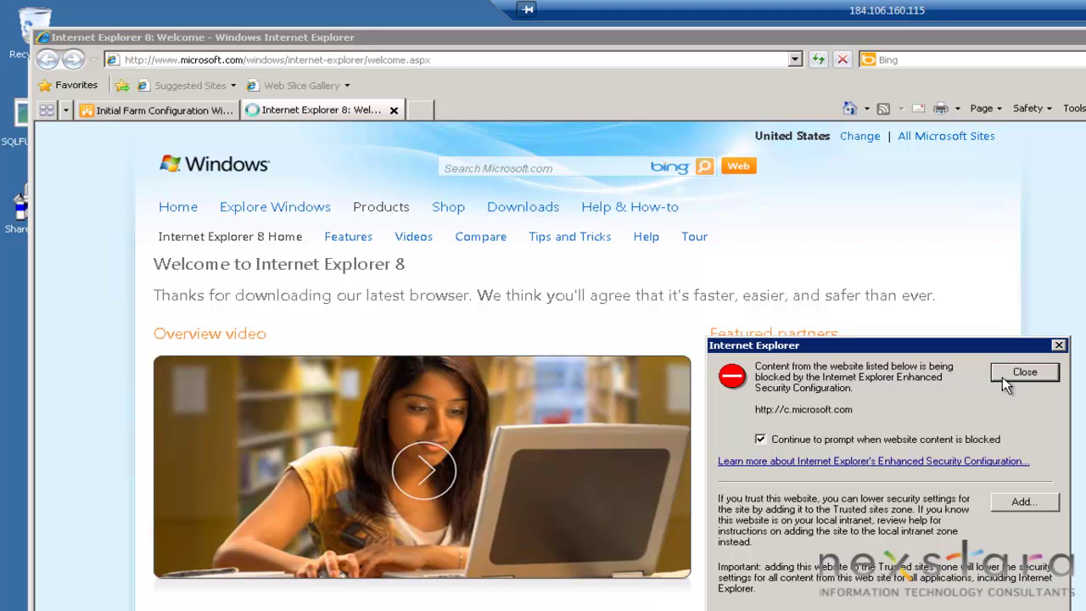
{"action": "left_click", "coordinate": [1004, 374]}
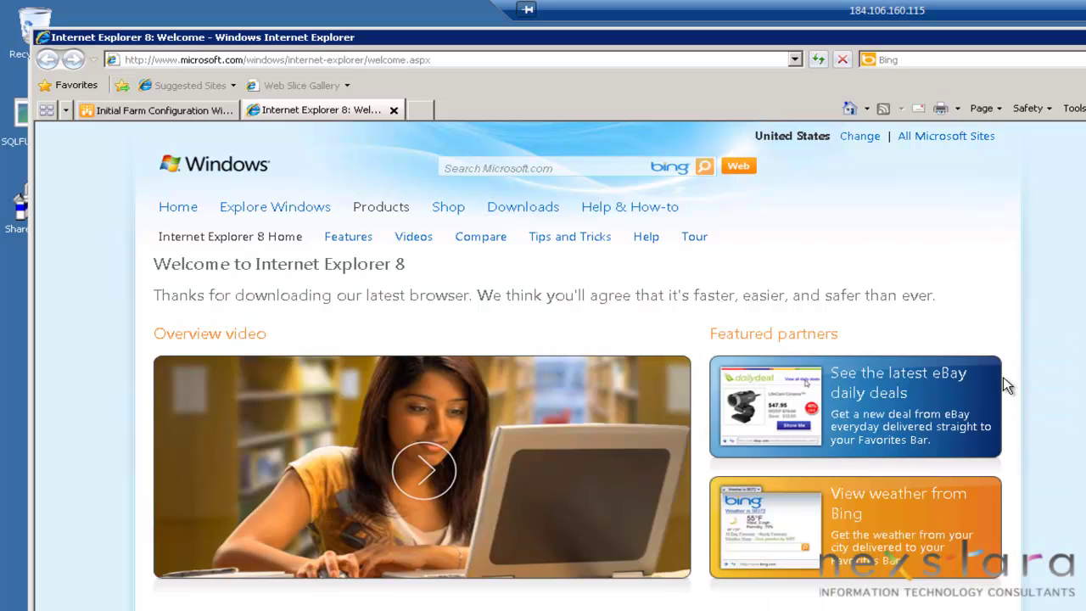
{"action": "left_click", "coordinate": [395, 110]}
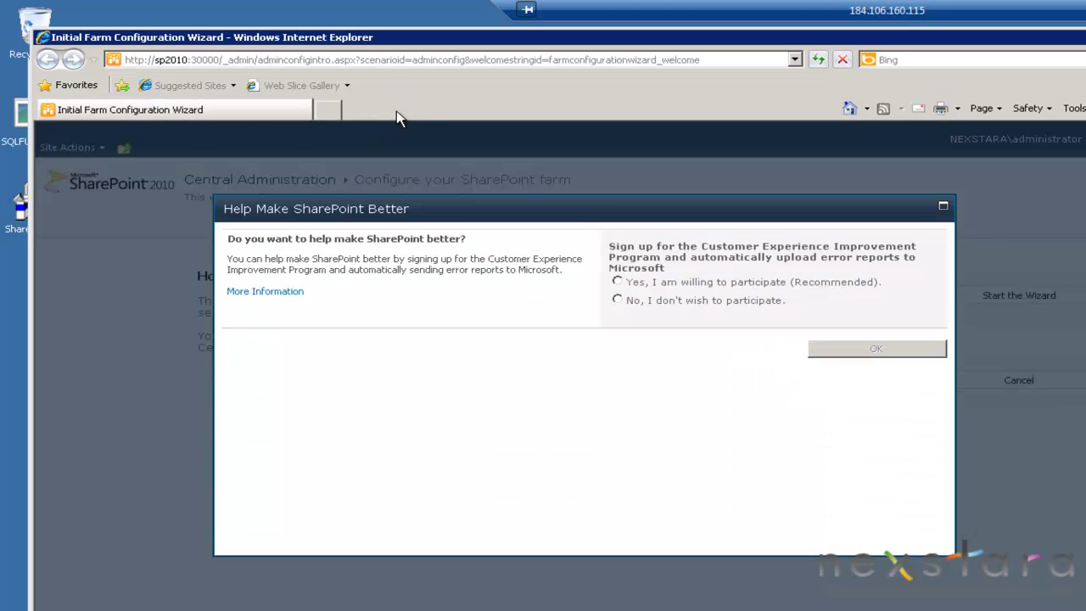
{"action": "left_click", "coordinate": [747, 301]}
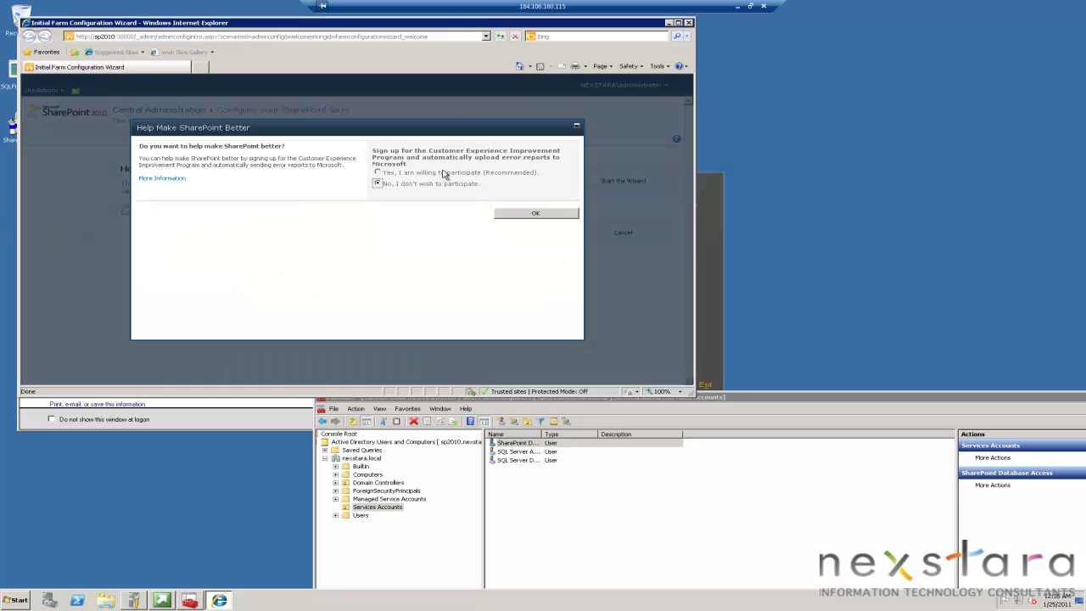
Step: Accept participation in the Customer Experience Improvement Program and confirm with OK
{"action": "left_click", "coordinate": [536, 217]}
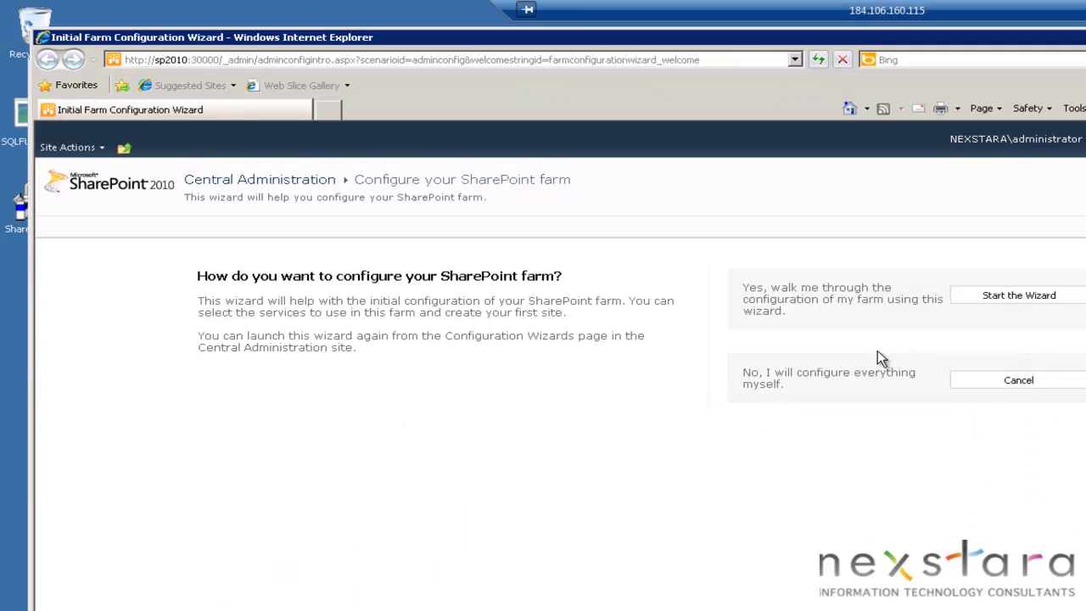
Step: Start the farm configuration wizard, then begin a new user in the Services Accounts container
{"action": "left_click", "coordinate": [1028, 304]}
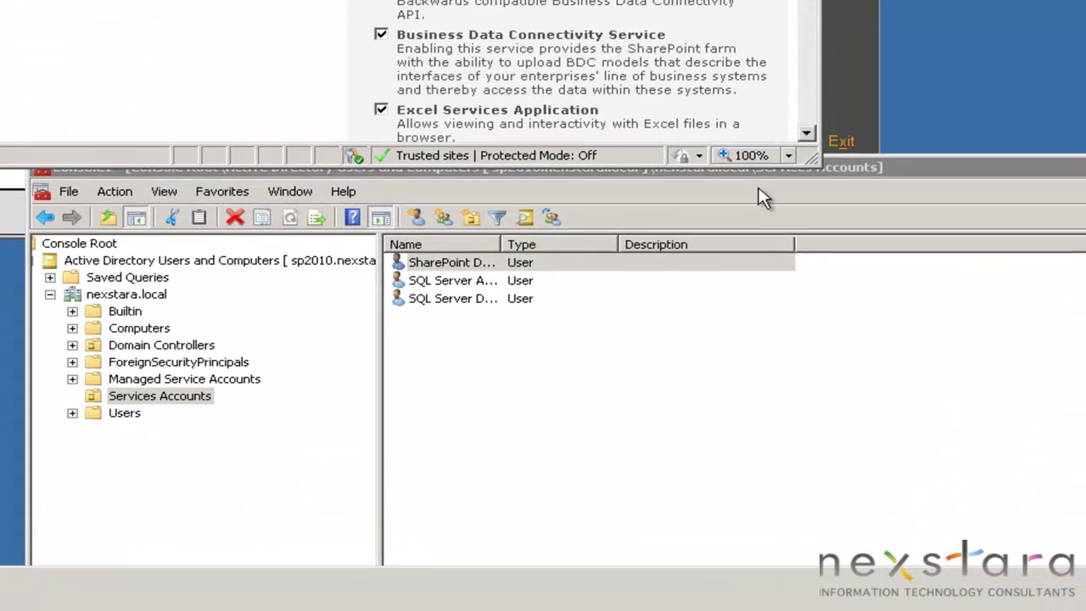
{"action": "left_click", "coordinate": [457, 386]}
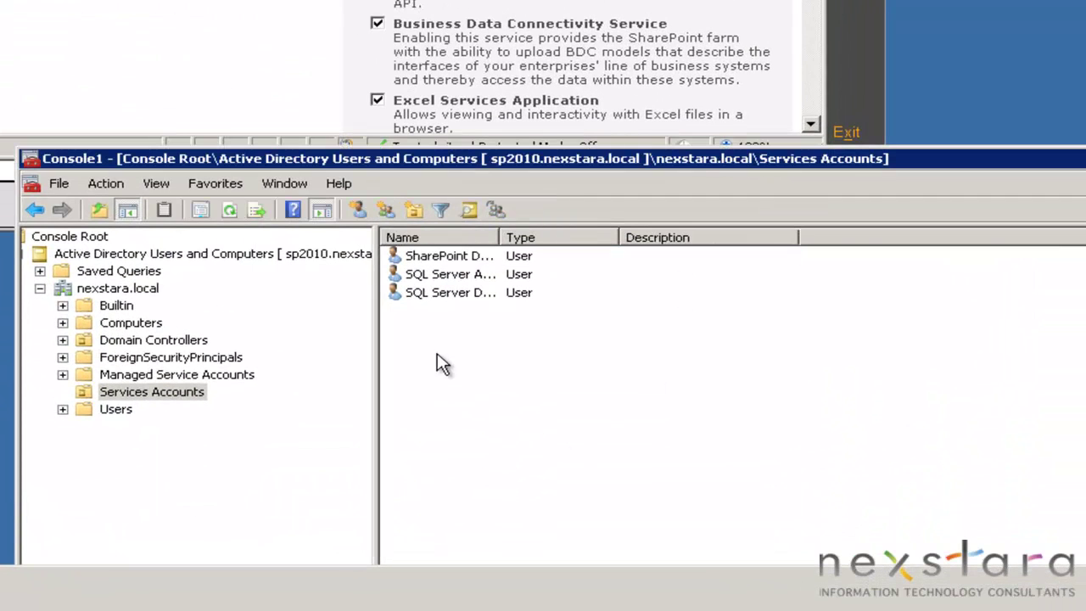
{"action": "right_click", "coordinate": [468, 375]}
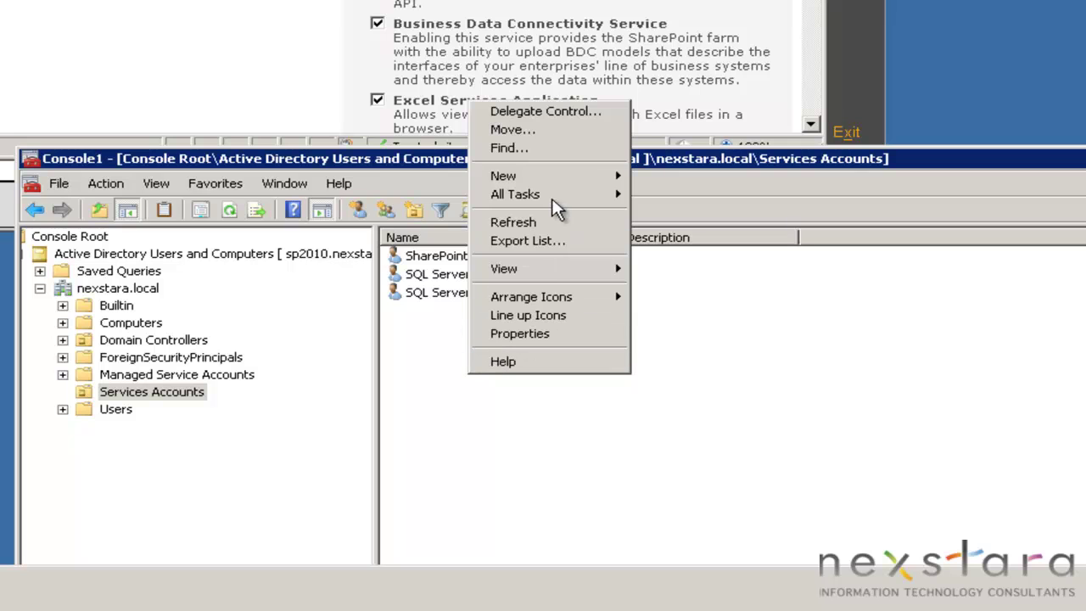
{"action": "mouse_move", "coordinate": [587, 177]}
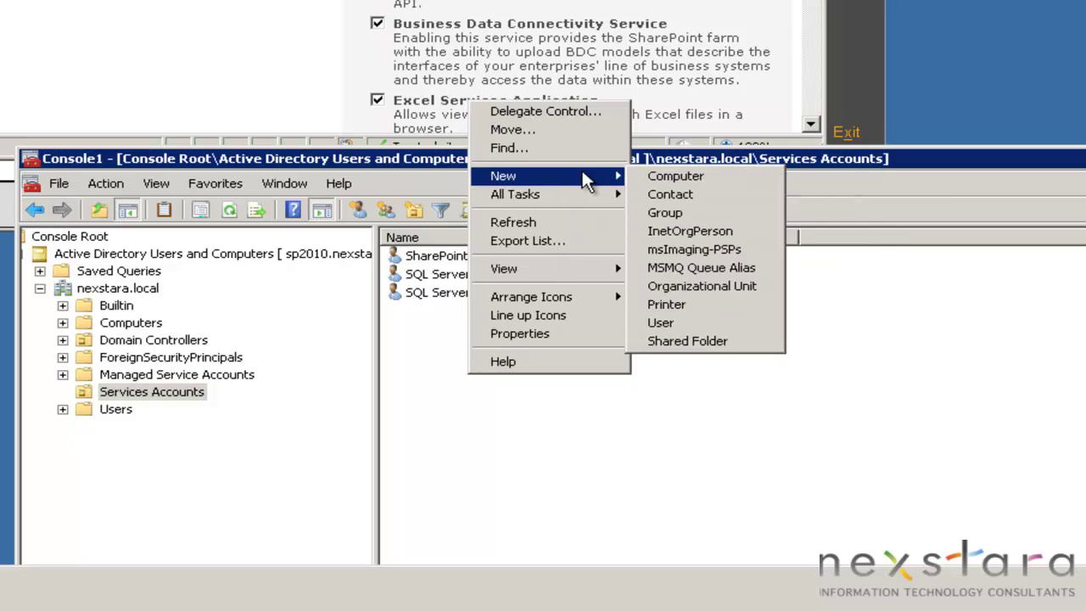
{"action": "left_click", "coordinate": [674, 317]}
Step: Name the new user SharePoint Service with logon name _spService
{"action": "type", "text": "SharePoint"}
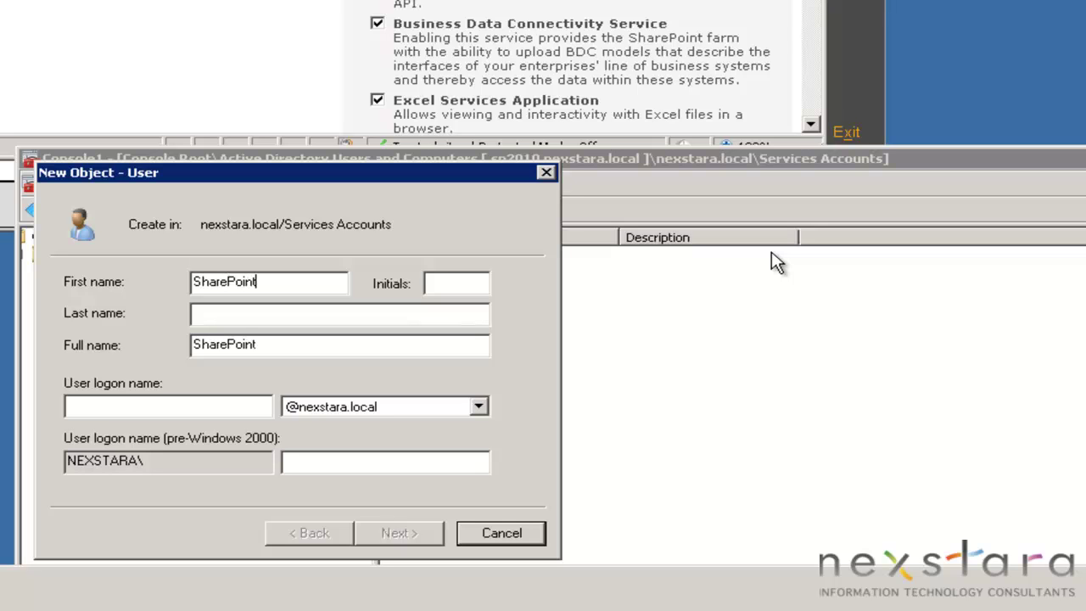
{"action": "type", "text": "Service Account"}
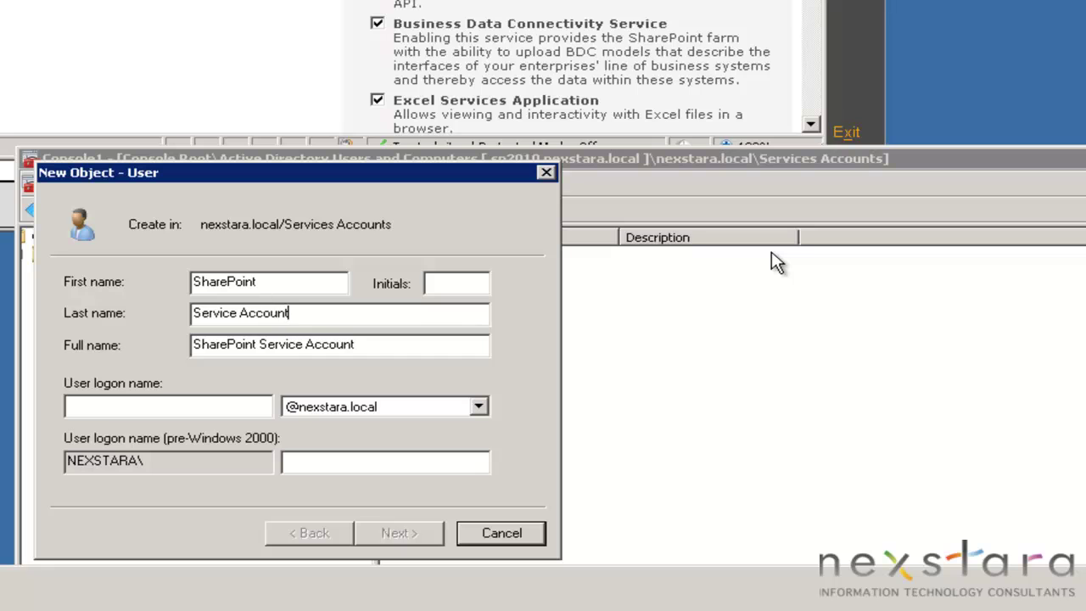
{"action": "key", "text": "BackSpace"}
{"action": "key", "text": "BackSpace"}
{"action": "key", "text": "BackSpace"}
{"action": "key", "text": "BackSpace"}
{"action": "key", "text": "BackSpace"}
{"action": "key", "text": "BackSpace"}
{"action": "key", "text": "BackSpace"}
{"action": "key", "text": "BackSpace"}
{"action": "key", "text": "Tab"}
{"action": "key", "text": "Tab"}
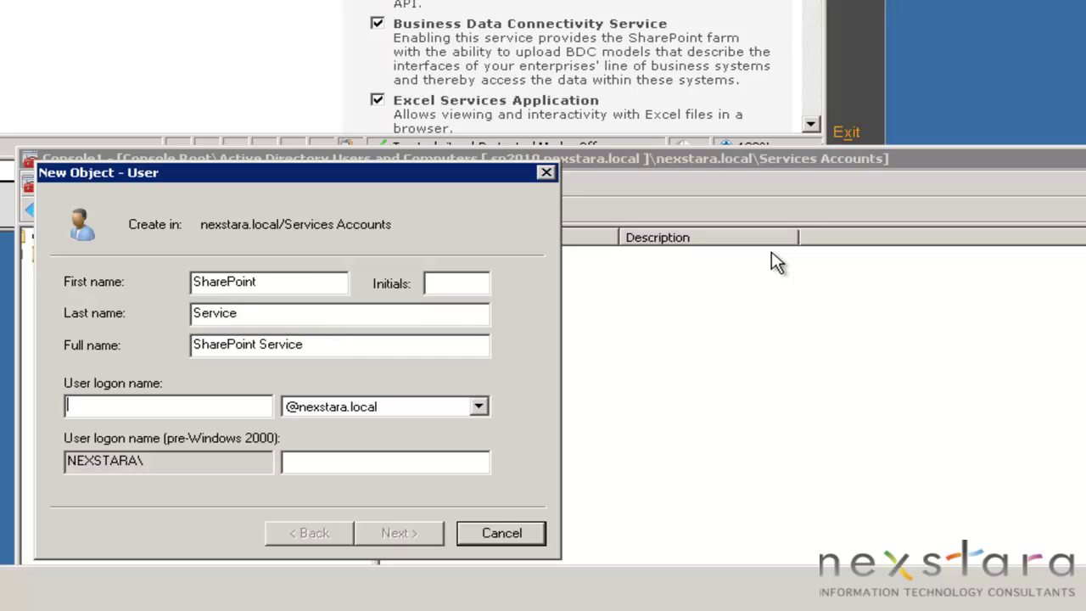
{"action": "type", "text": "_sp"}
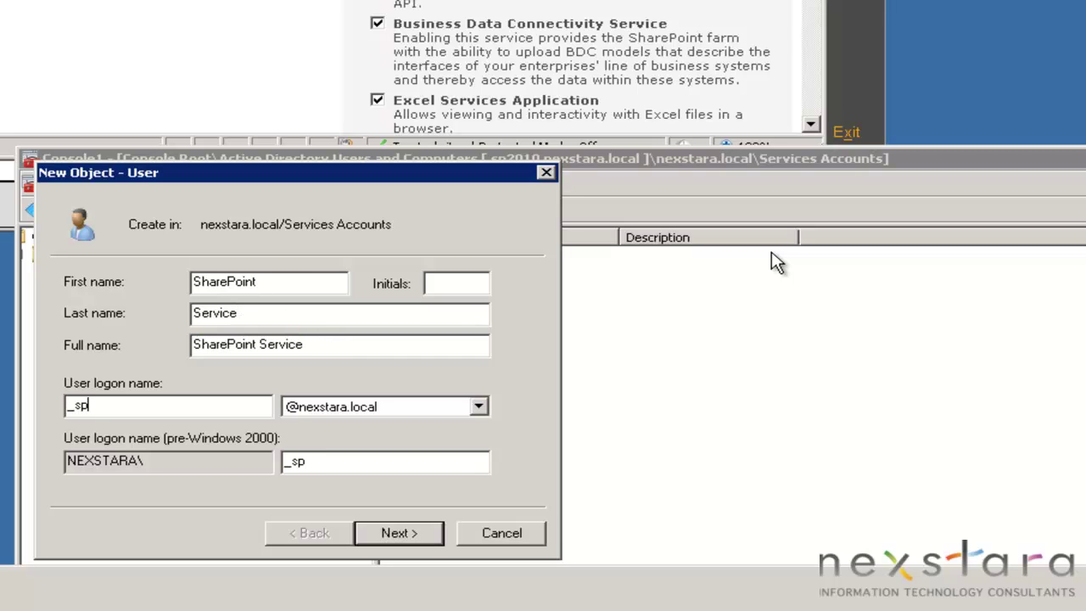
{"action": "type", "text": "Service"}
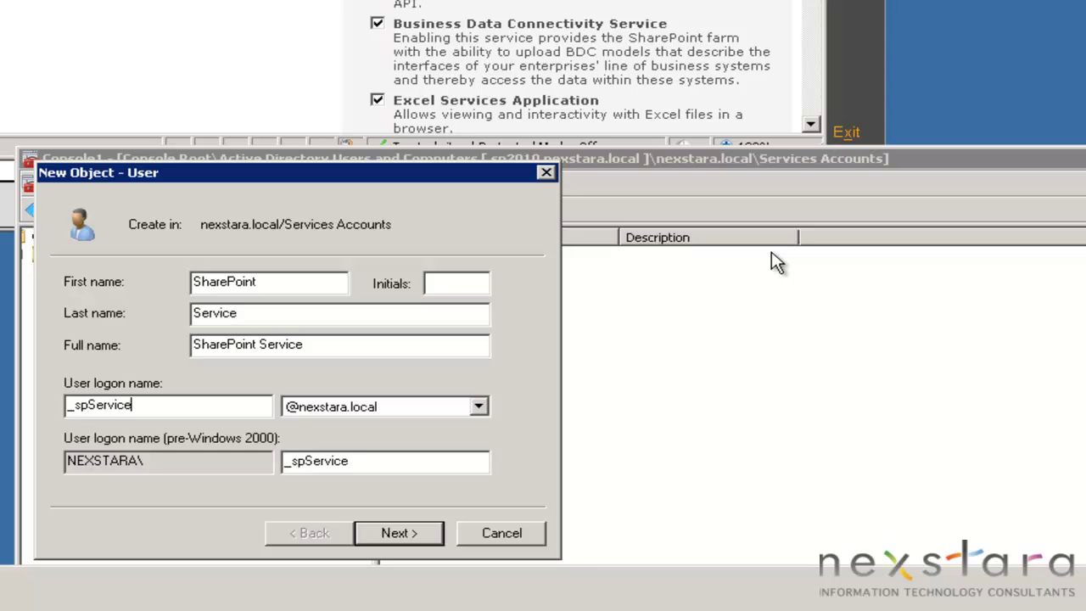
{"action": "key", "text": "Tab"}
{"action": "key", "text": "Tab"}
{"action": "key", "text": "Tab"}
{"action": "key", "text": "Tab"}
{"action": "key", "text": "Return"}
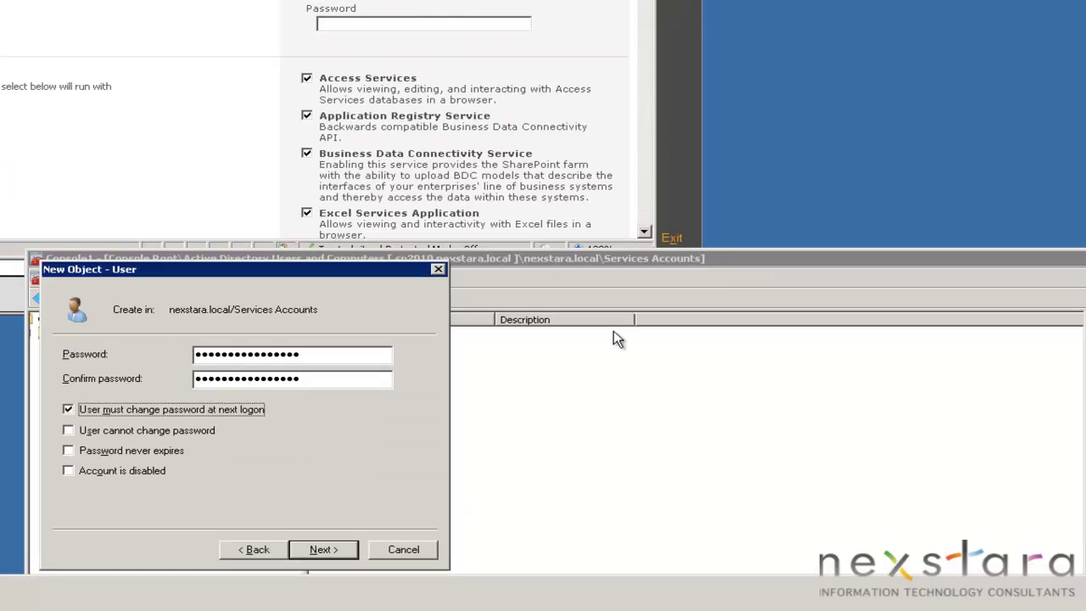
Step: Clear the must-change-password option, set the password to never expire, and continue to the summary
{"action": "key", "text": "space"}
{"action": "key", "text": "Tab"}
{"action": "key", "text": "Tab"}
{"action": "key", "text": "space"}
{"action": "key", "text": "Tab"}
{"action": "key", "text": "Tab"}
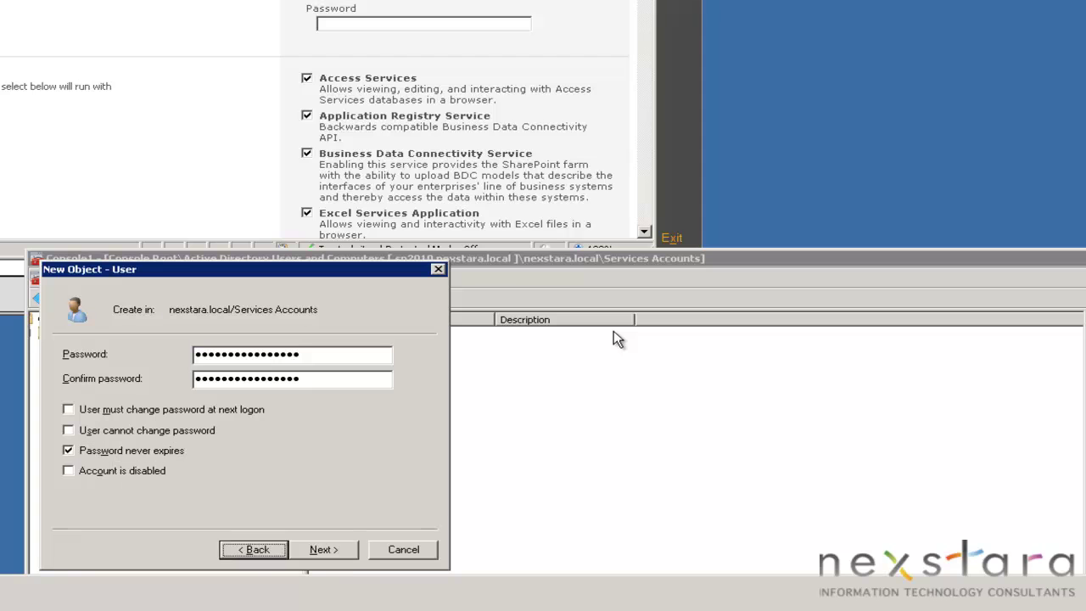
{"action": "key", "text": "Tab"}
{"action": "key", "text": "Return"}
{"action": "key", "text": "Return"}
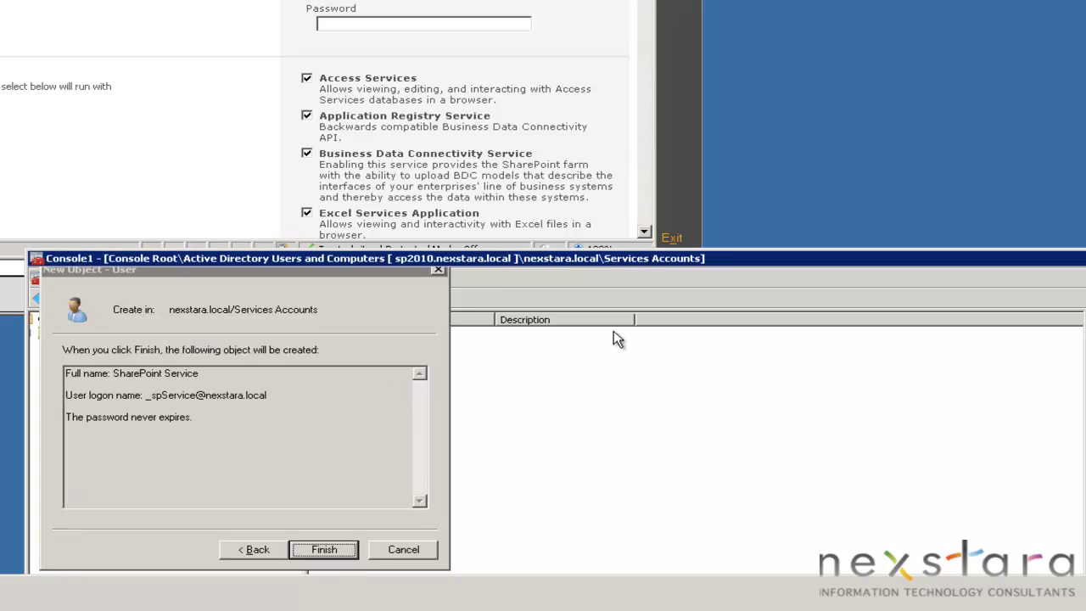
Step: Register NEXSTARA\_spService and its password as the managed account, keeping the default services
{"action": "left_click", "coordinate": [738, 306]}
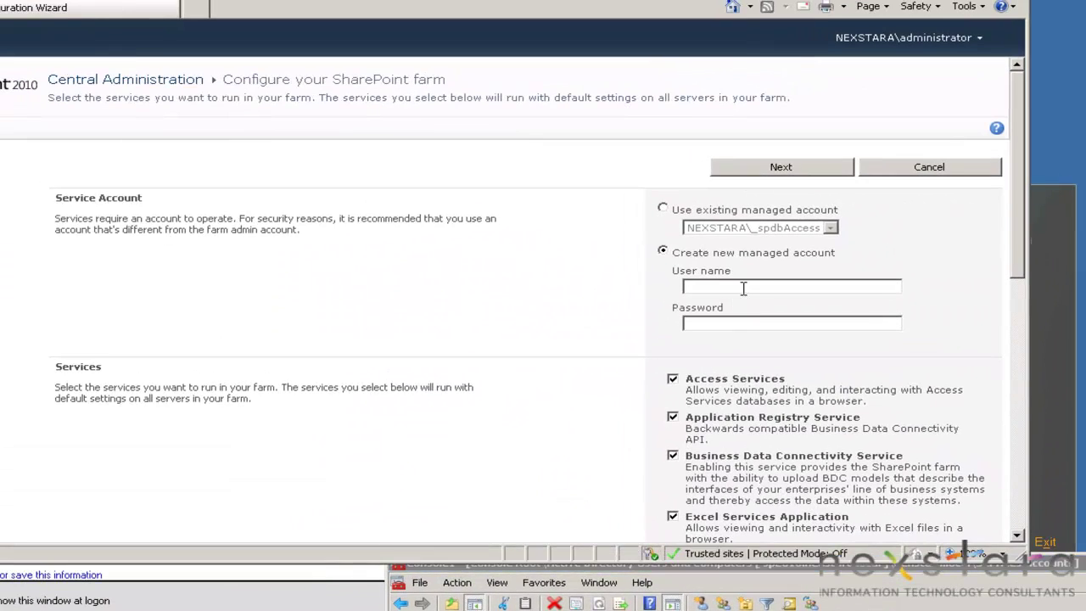
{"action": "type", "text": "NEXSTARA\\_spServicPass"}
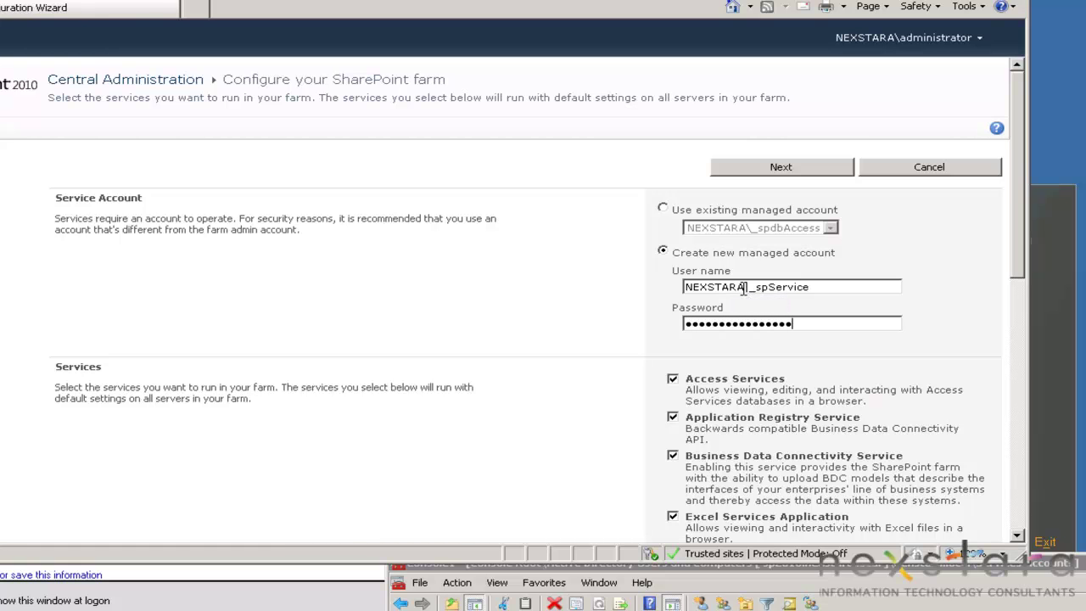
{"action": "left_click_drag", "start_coordinate": [1018, 219], "coordinate": [1005, 321]}
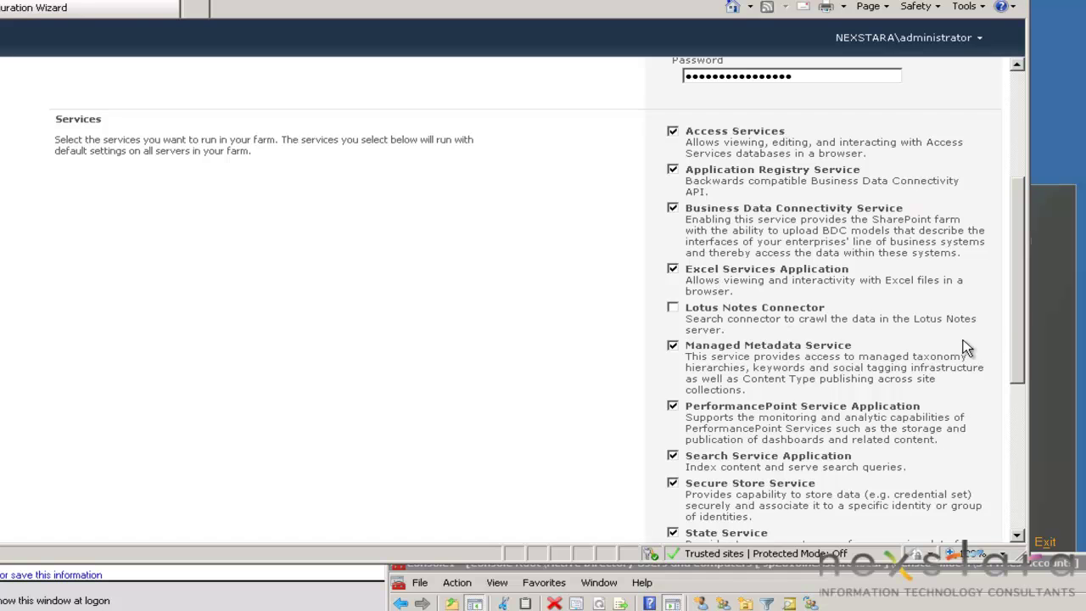
{"action": "left_click_drag", "start_coordinate": [1020, 302], "coordinate": [943, 479]}
{"action": "left_click", "coordinate": [817, 498]}
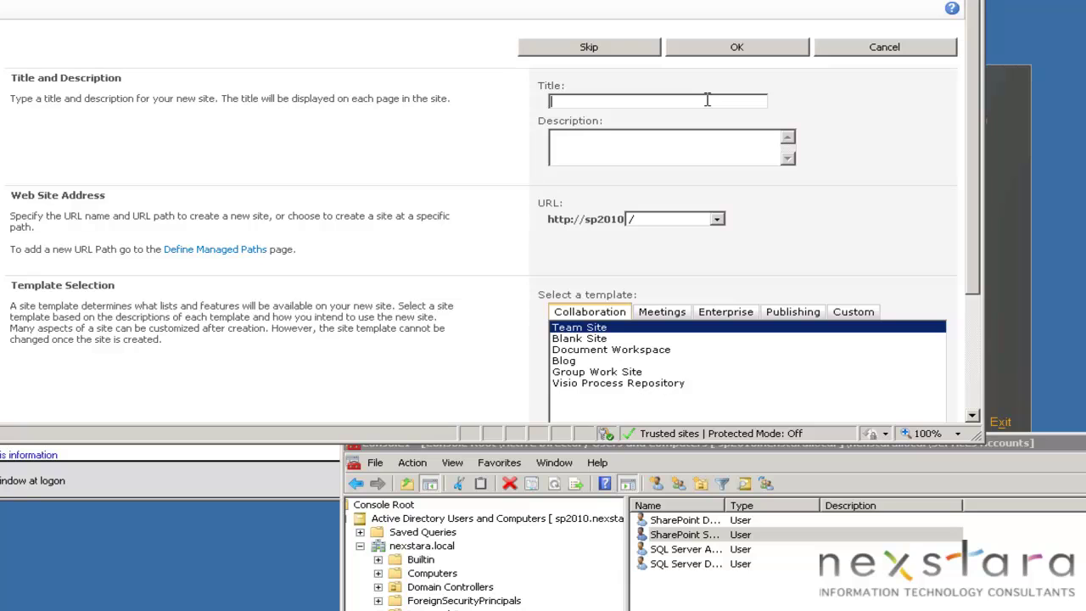
Step: Create the team site titled Nexdemo with the Team Site template and finish the wizard
{"action": "type", "text": "exdemo"}
{"action": "scroll", "coordinate": [721, 255], "scroll_direction": "down", "scroll_amount": 3}
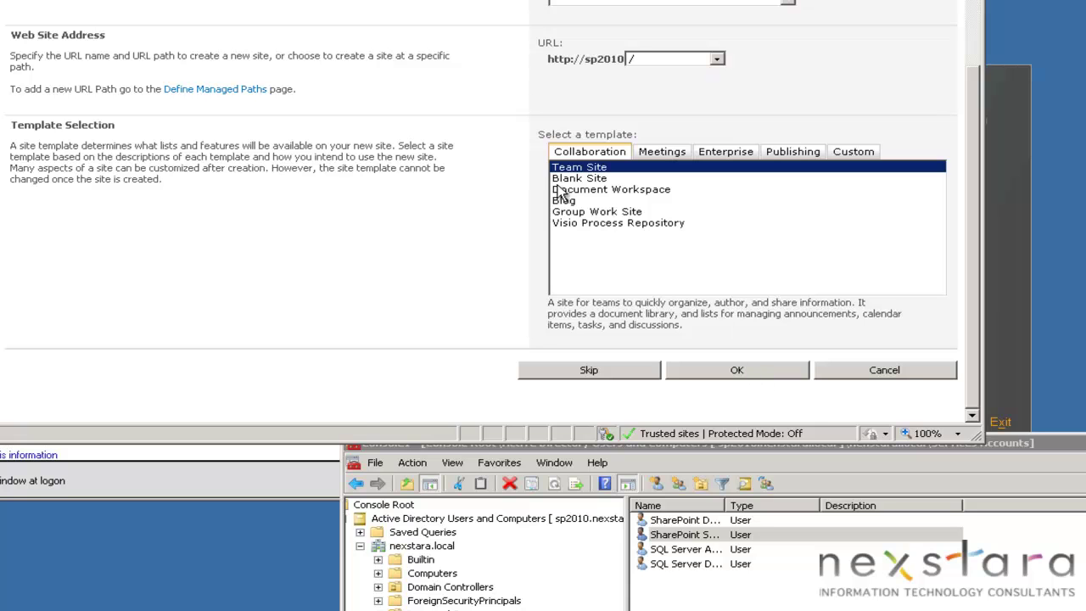
{"action": "left_click", "coordinate": [722, 377]}
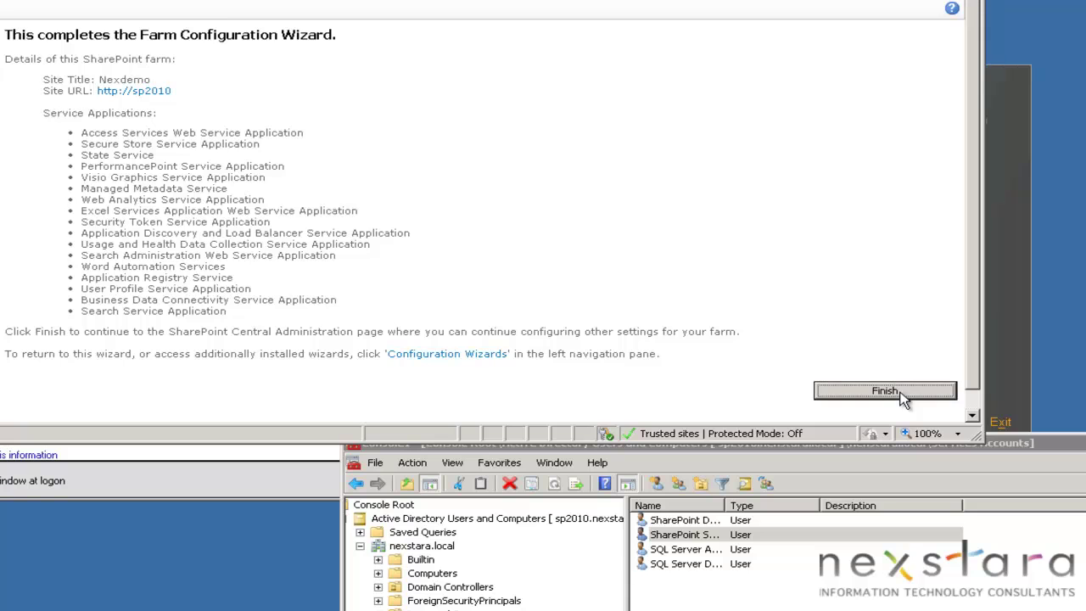
{"action": "left_click", "coordinate": [887, 391]}
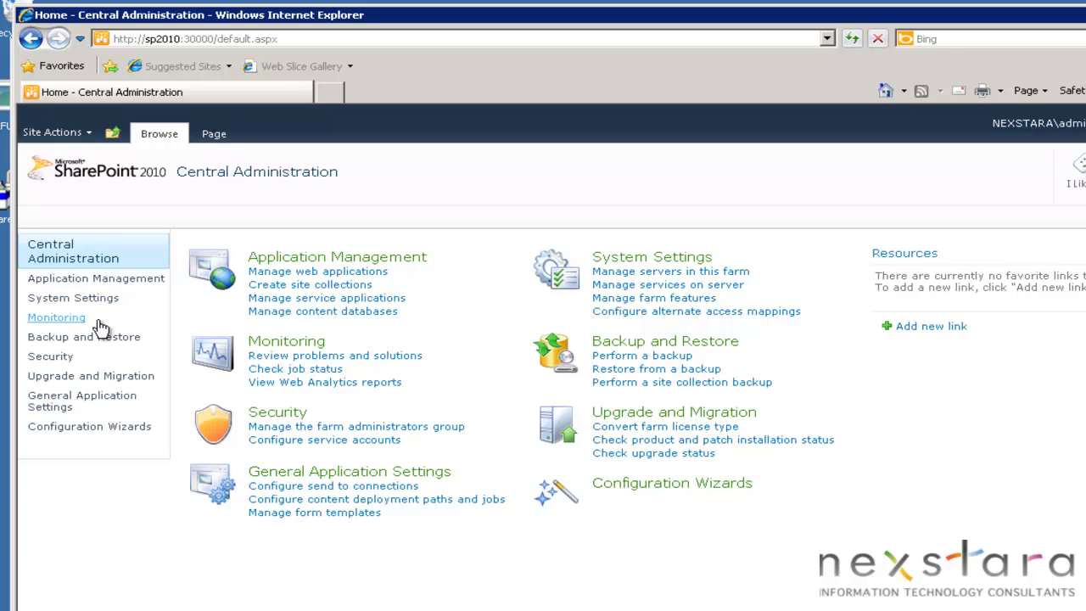
Step: Open Monitoring > Review job definitions and scroll through the timer job list
{"action": "left_click", "coordinate": [56, 318]}
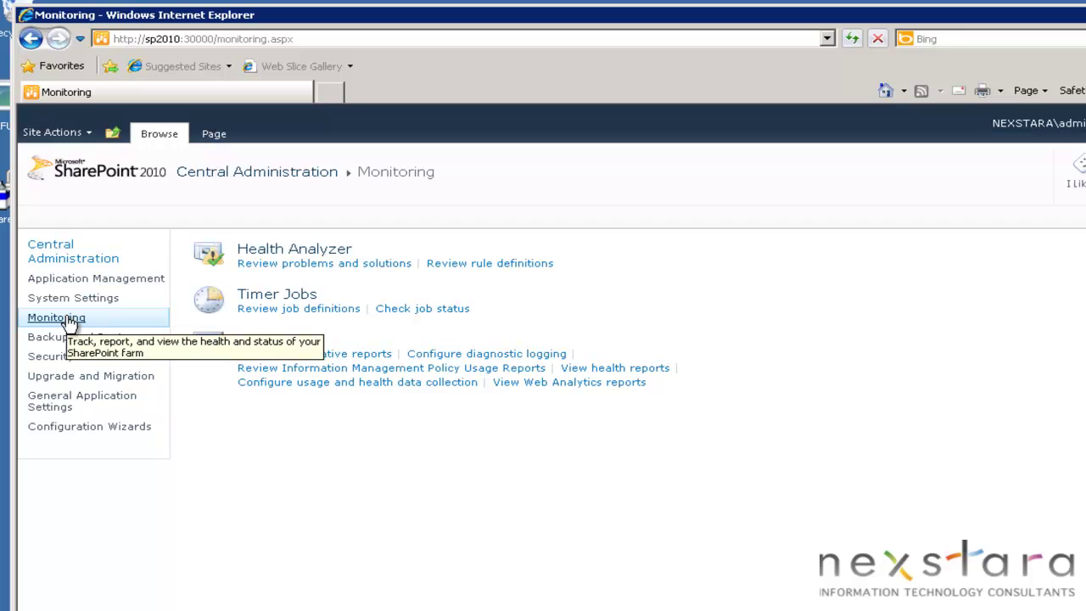
{"action": "left_click", "coordinate": [302, 313]}
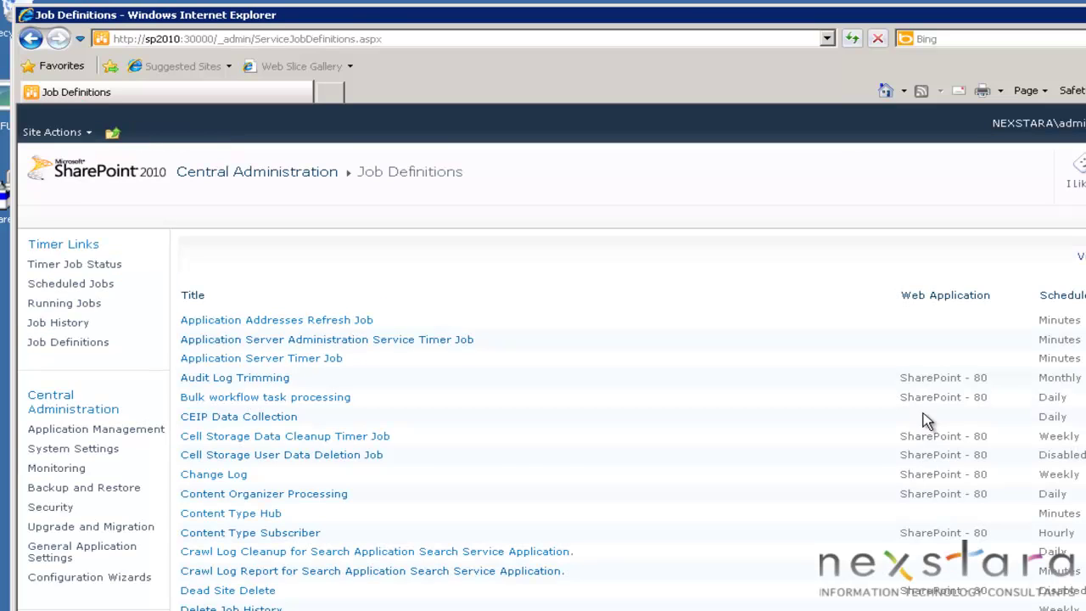
{"action": "scroll", "coordinate": [930, 397], "scroll_direction": "down", "scroll_amount": 1}
{"action": "scroll", "coordinate": [930, 397], "scroll_direction": "down", "scroll_amount": 10}
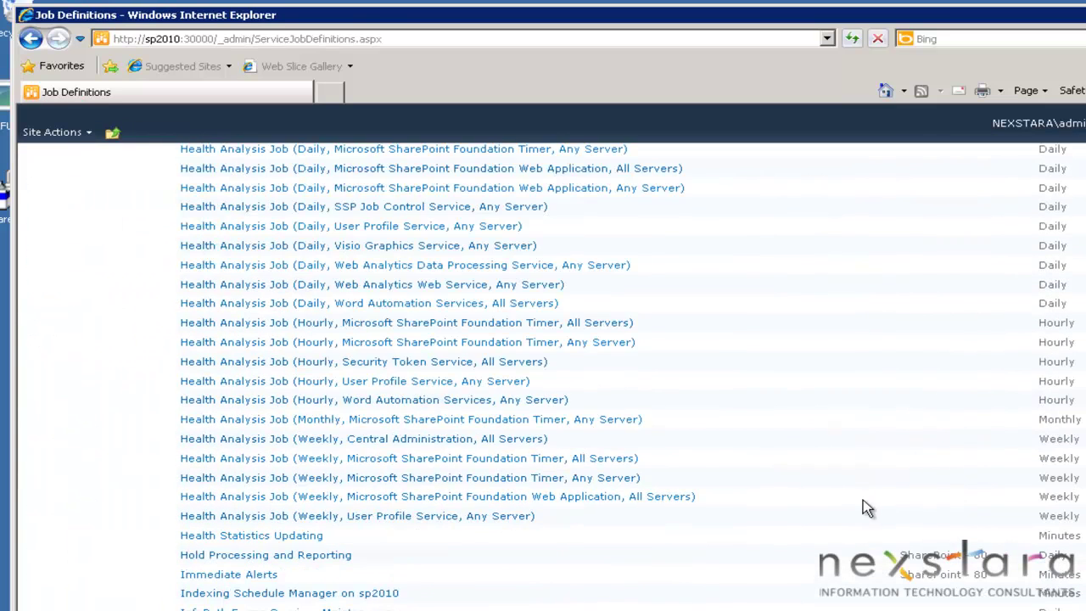
{"action": "scroll", "coordinate": [759, 509], "scroll_direction": "down", "scroll_amount": 10}
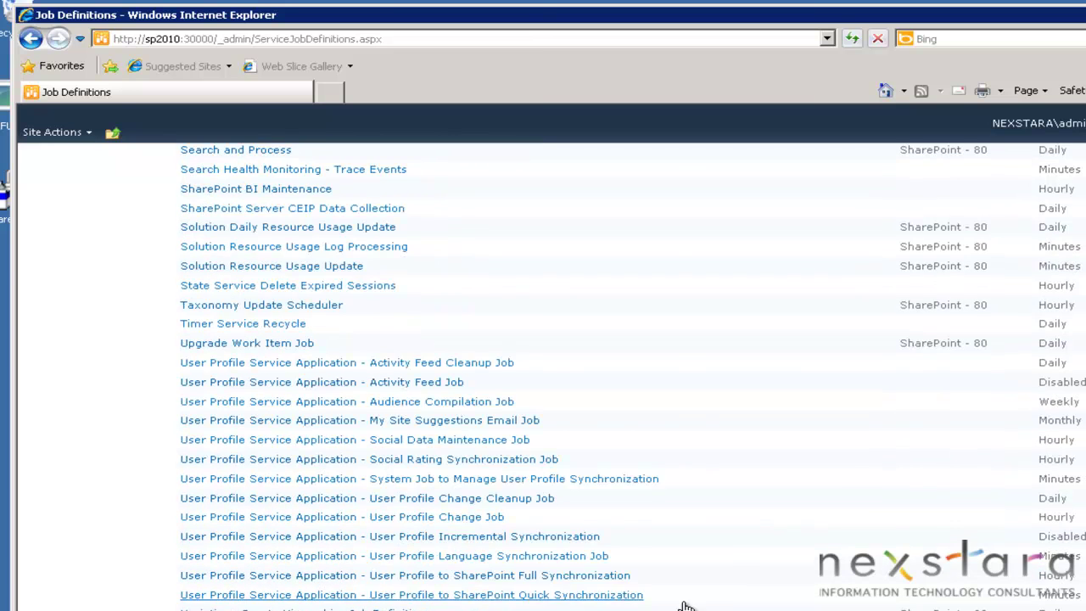
{"action": "scroll", "coordinate": [722, 600], "scroll_direction": "down", "scroll_amount": 1}
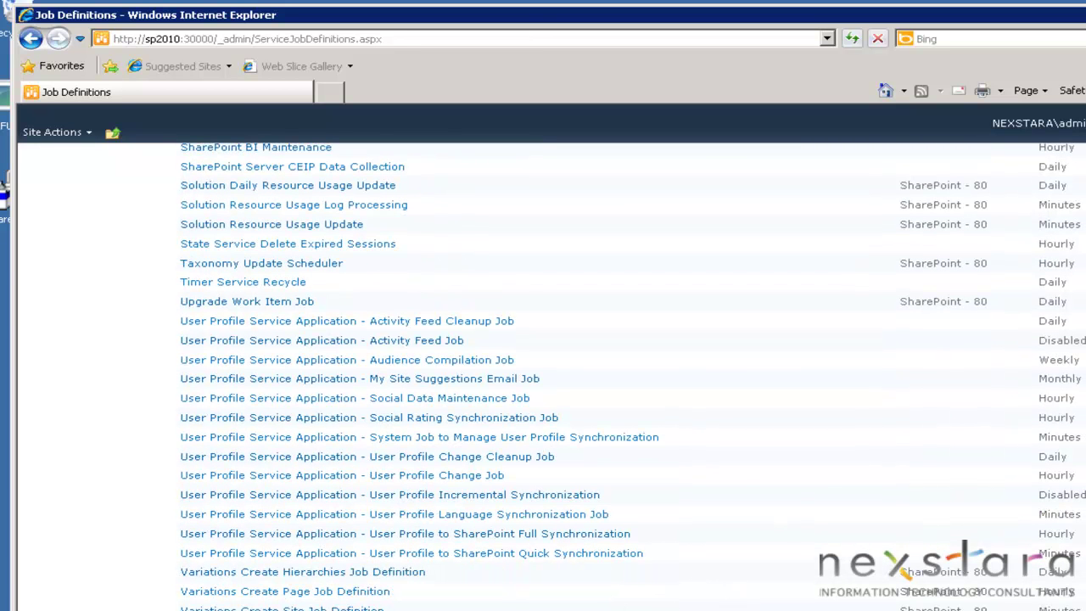
{"action": "scroll", "coordinate": [1043, 323], "scroll_direction": "up", "scroll_amount": 6}
{"action": "scroll", "coordinate": [1043, 305], "scroll_direction": "up", "scroll_amount": 2}
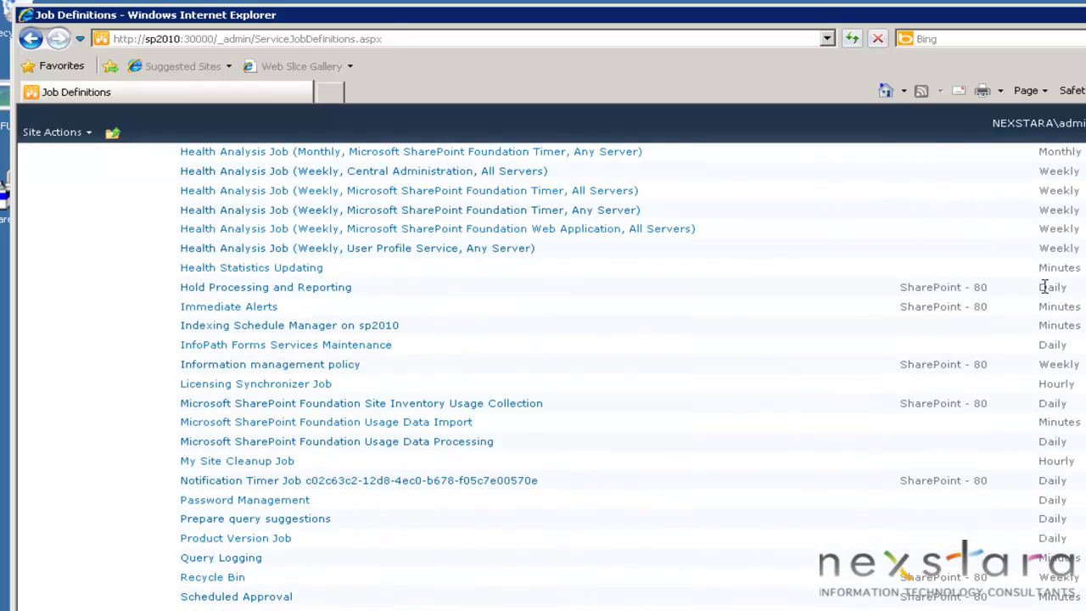
{"action": "scroll", "coordinate": [1045, 288], "scroll_direction": "up", "scroll_amount": 13}
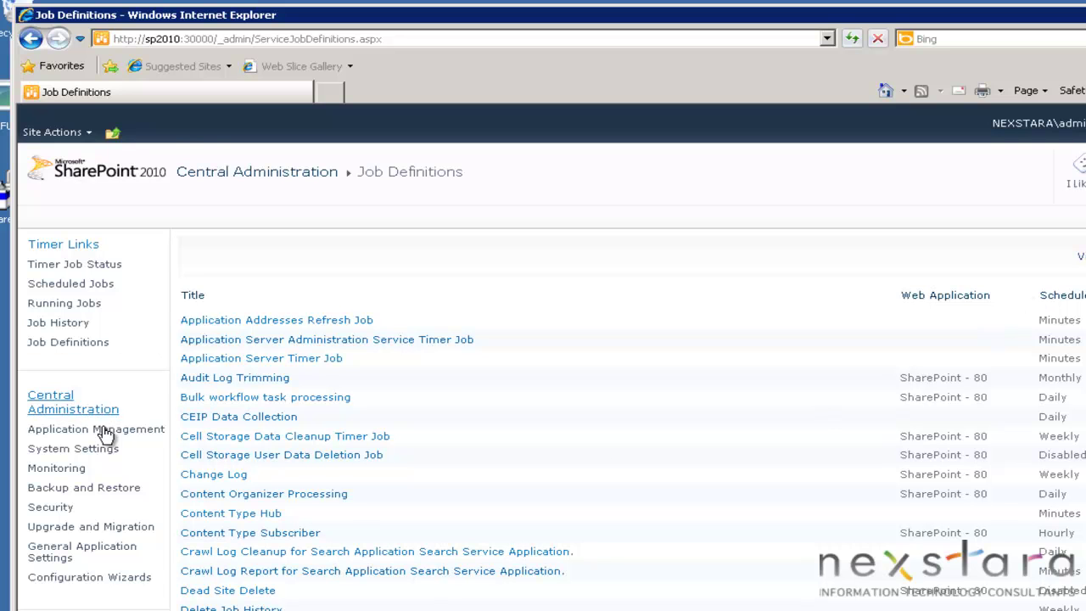
Step: View the empty Health Analyzer problems and solutions list, then open a blank browser tab
{"action": "left_click", "coordinate": [68, 469]}
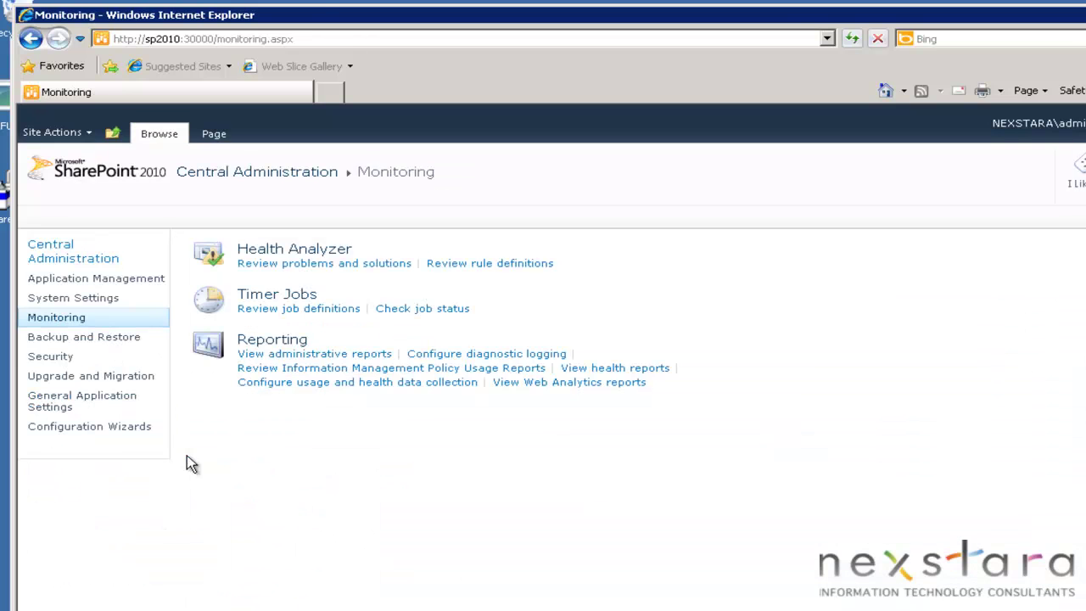
{"action": "left_click", "coordinate": [312, 265]}
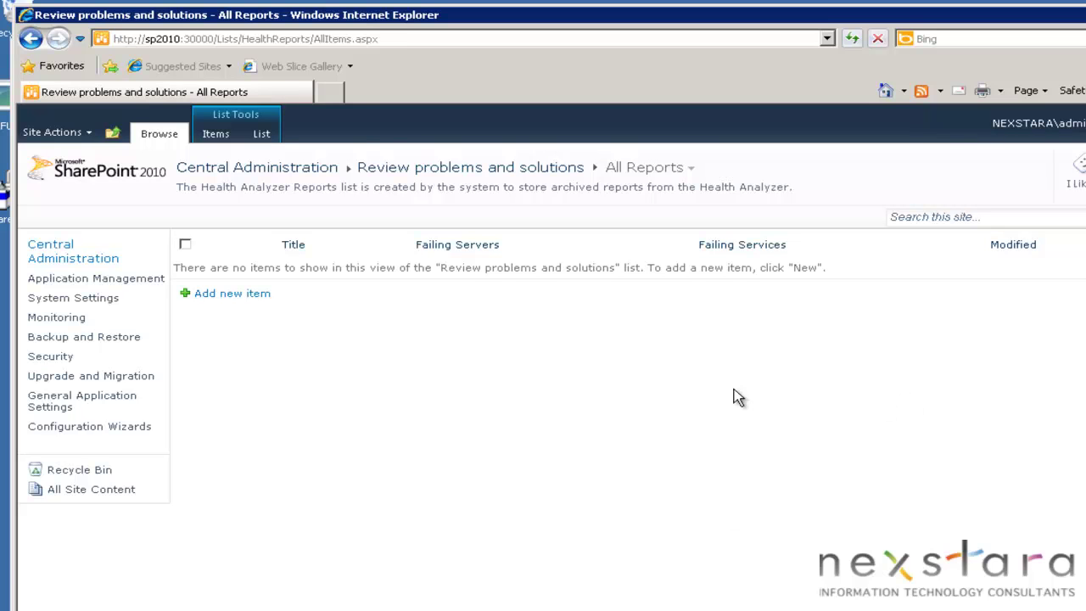
{"action": "left_click", "coordinate": [332, 95]}
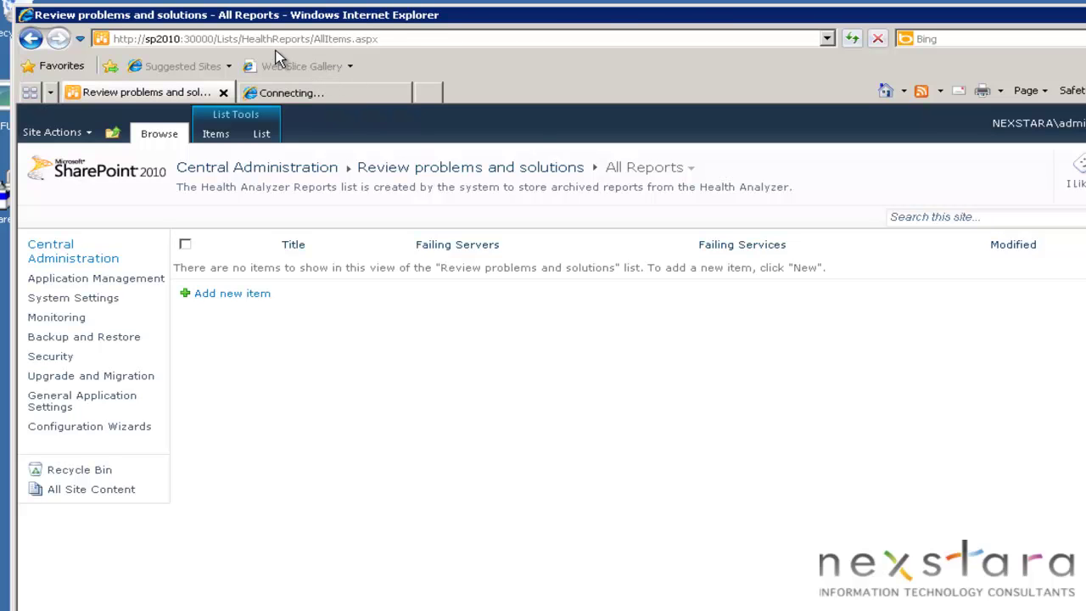
{"action": "key", "text": "ctrl+Tab"}
{"action": "left_click", "coordinate": [169, 41]}
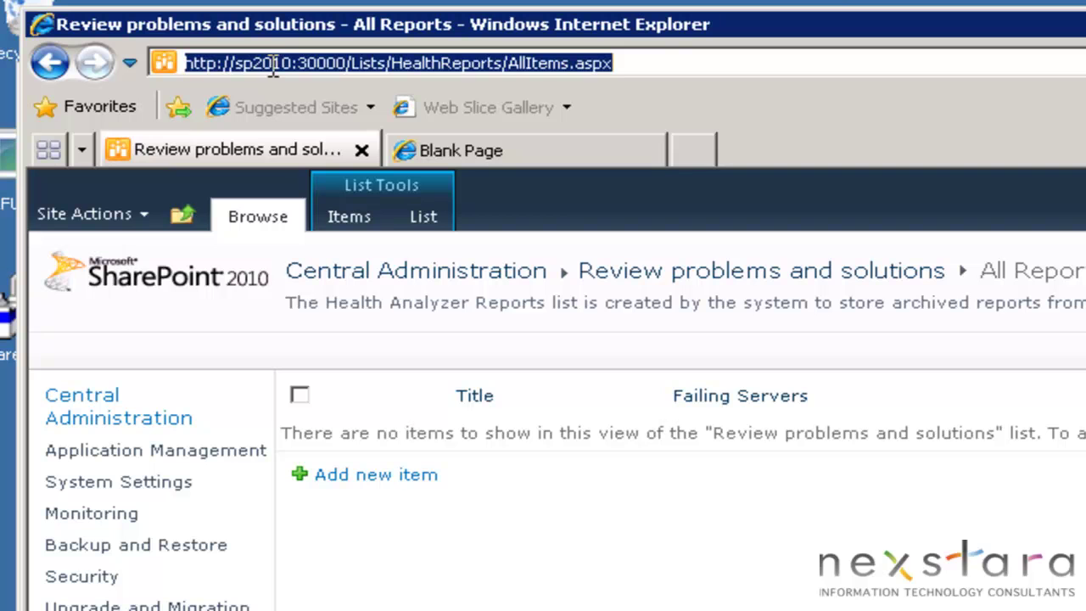
{"action": "left_click", "coordinate": [273, 64]}
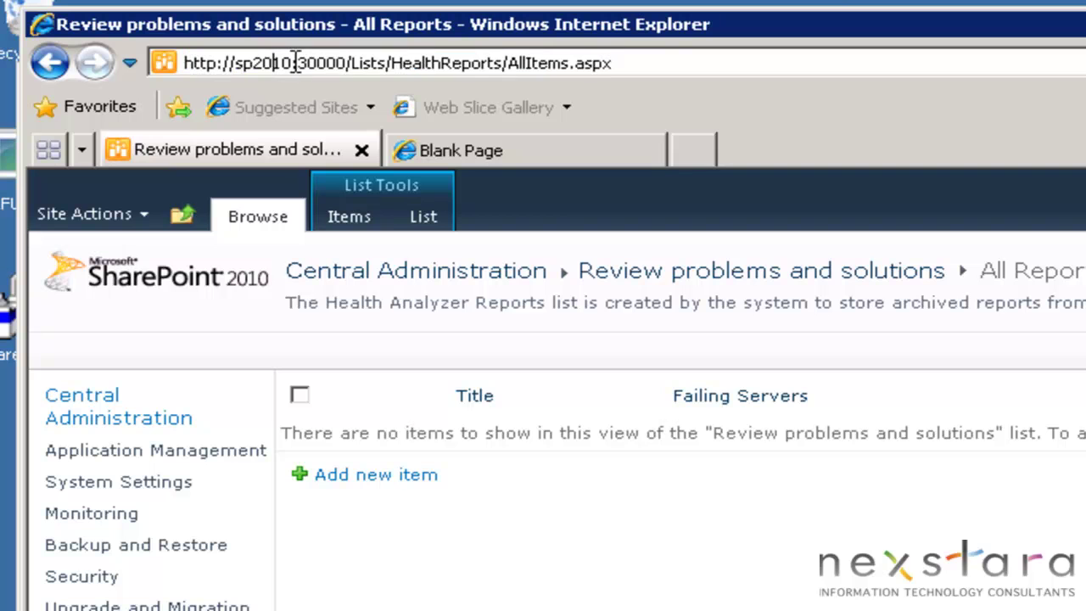
{"action": "left_click_drag", "start_coordinate": [293, 65], "coordinate": [168, 75]}
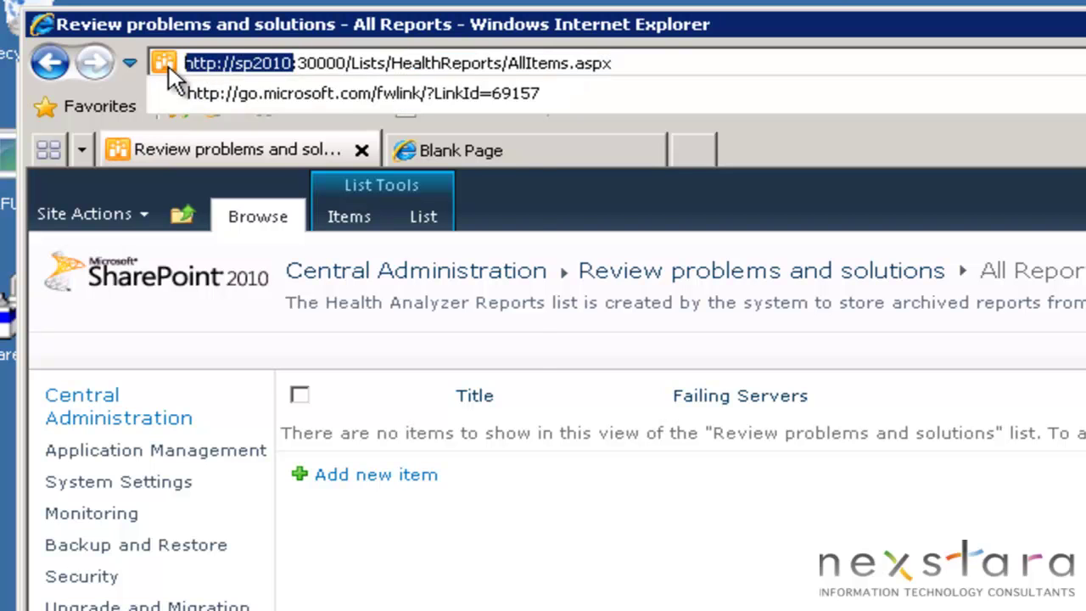
{"action": "right_click", "coordinate": [223, 65]}
{"action": "left_click", "coordinate": [308, 138]}
{"action": "key", "text": "ctrl+Tab"}
{"action": "left_click", "coordinate": [298, 66]}
{"action": "right_click", "coordinate": [299, 65]}
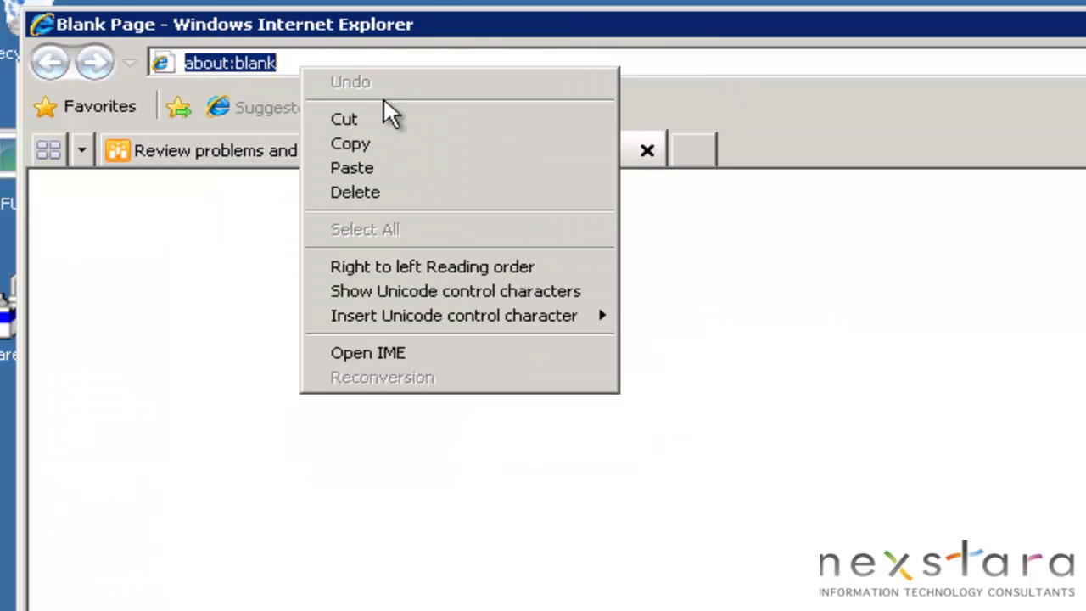
{"action": "left_click", "coordinate": [398, 165]}
{"action": "key", "text": "Return"}
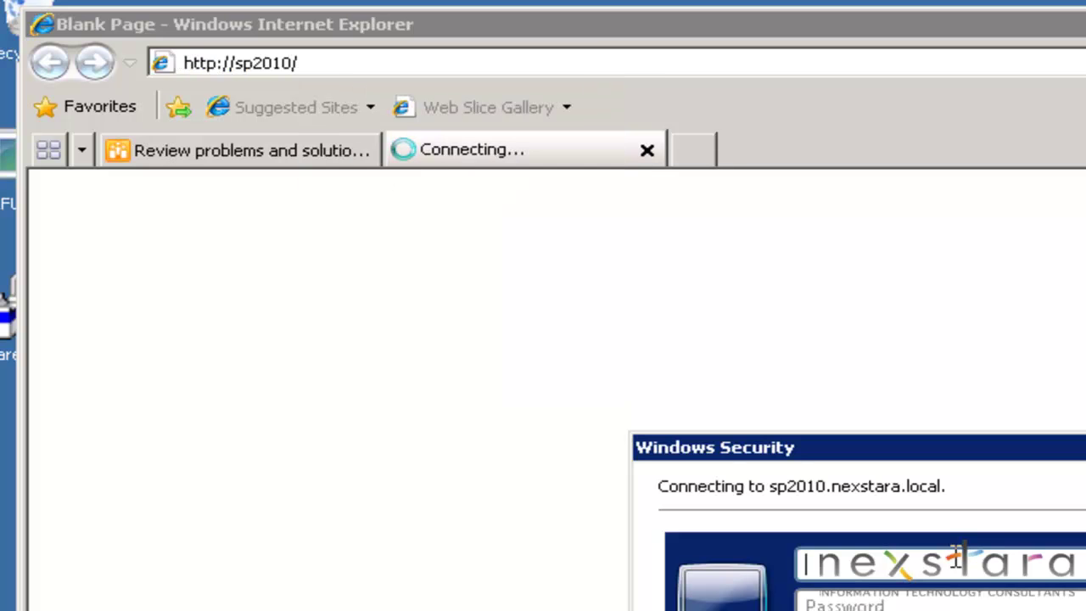
{"action": "type", "text": "Administrator"}
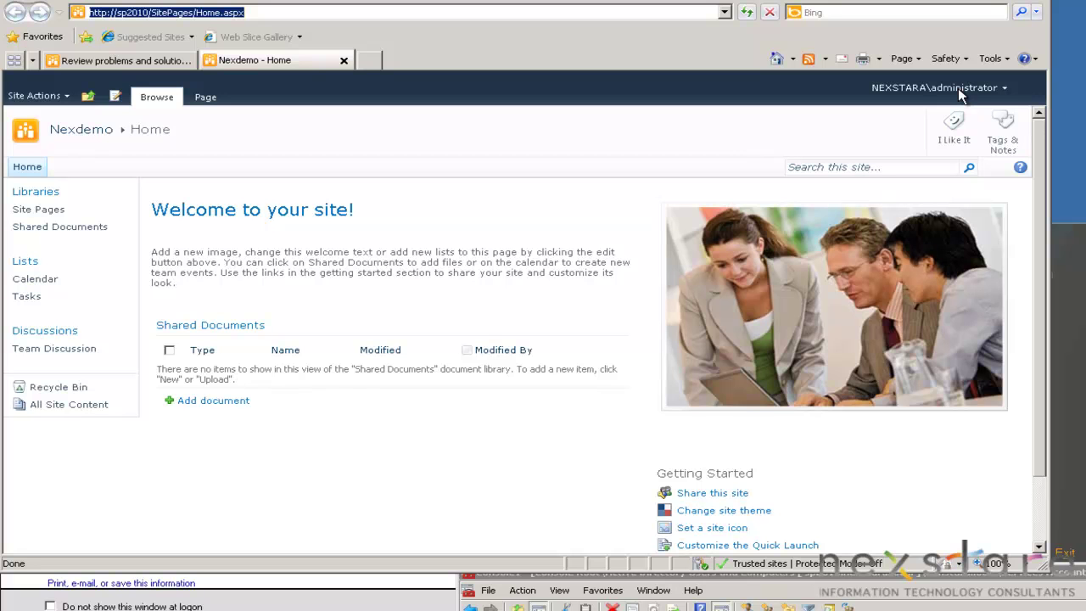
{"action": "left_click", "coordinate": [114, 62]}
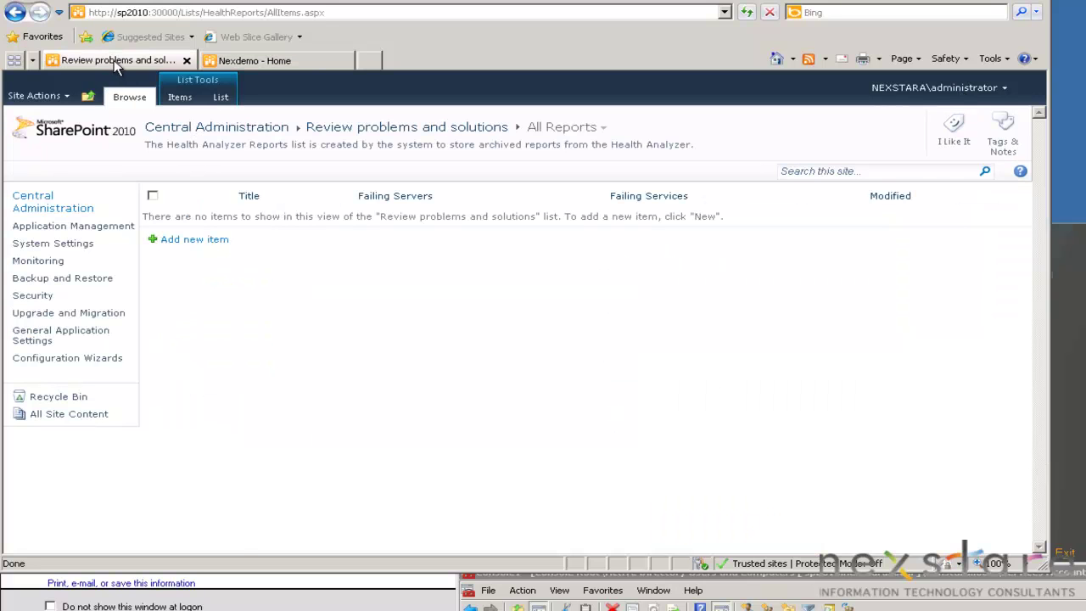